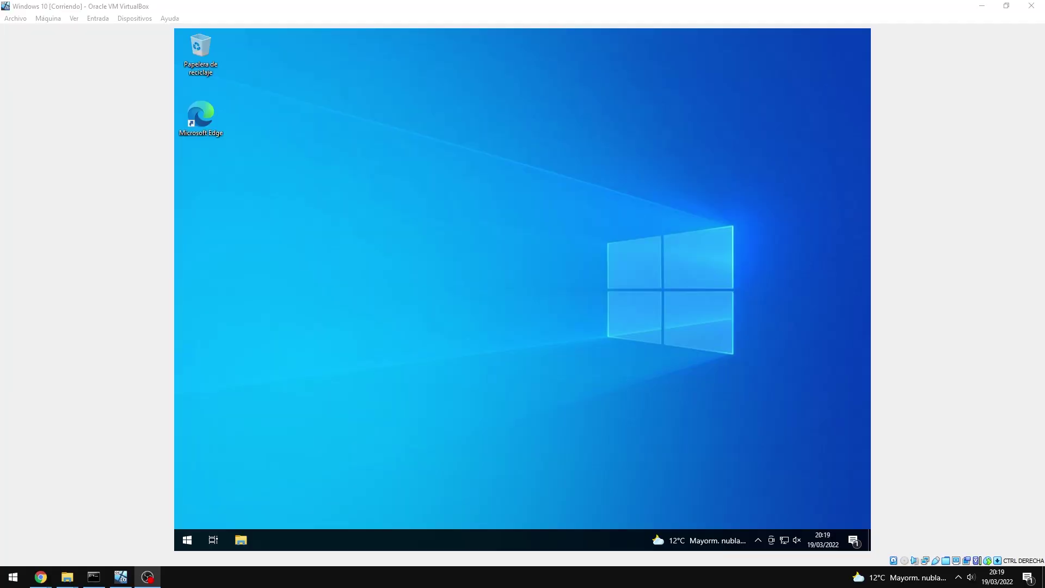
# - Open the "Software Video Imprimir en No Plano" folder on the shared Descargas (Z:) drive in the virtual machine
pyautogui.click(466, 304)
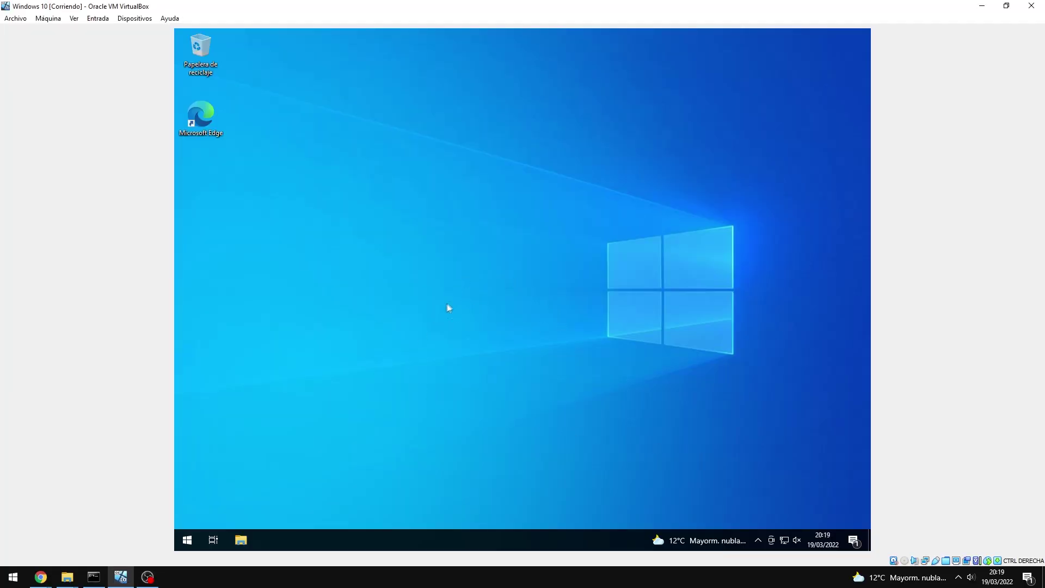
pyautogui.click(240, 540)
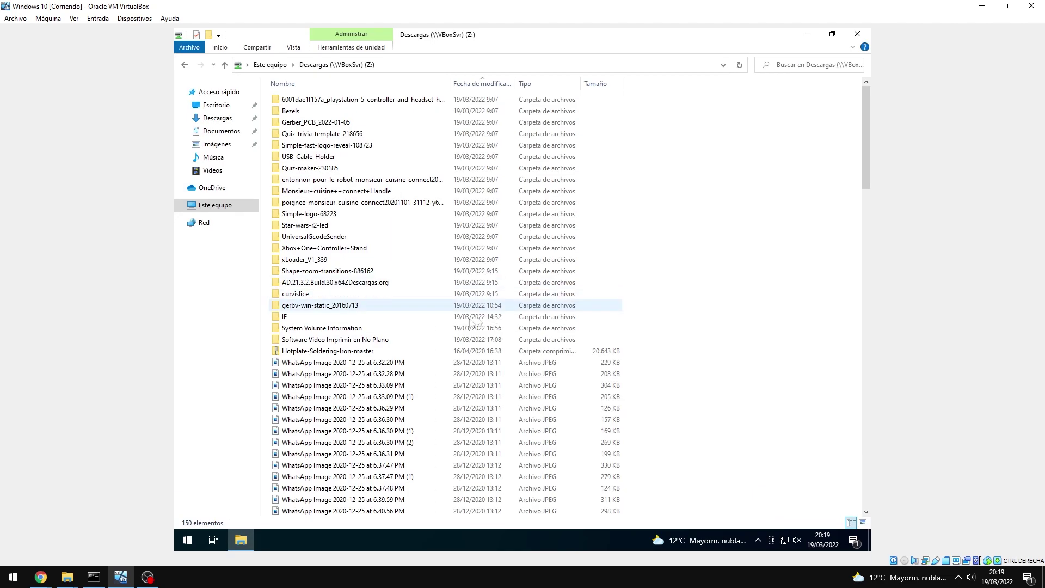
pyautogui.doubleClick(351, 342)
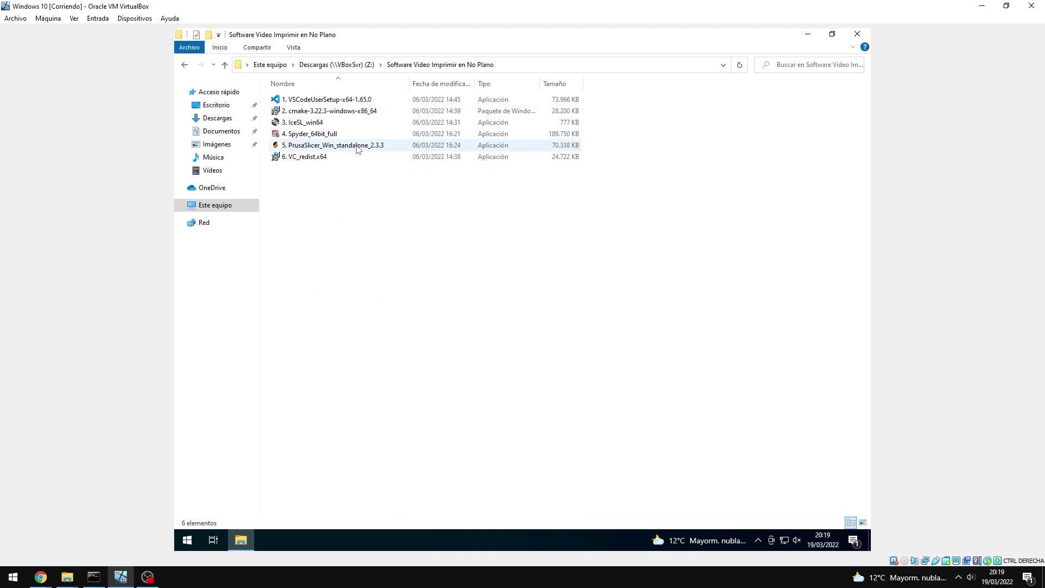
# - Install Visual Studio Code 1.65.0 in its default folder with a desktop shortcut, accepting the license and not launching it on finish
pyautogui.doubleClick(313, 101)
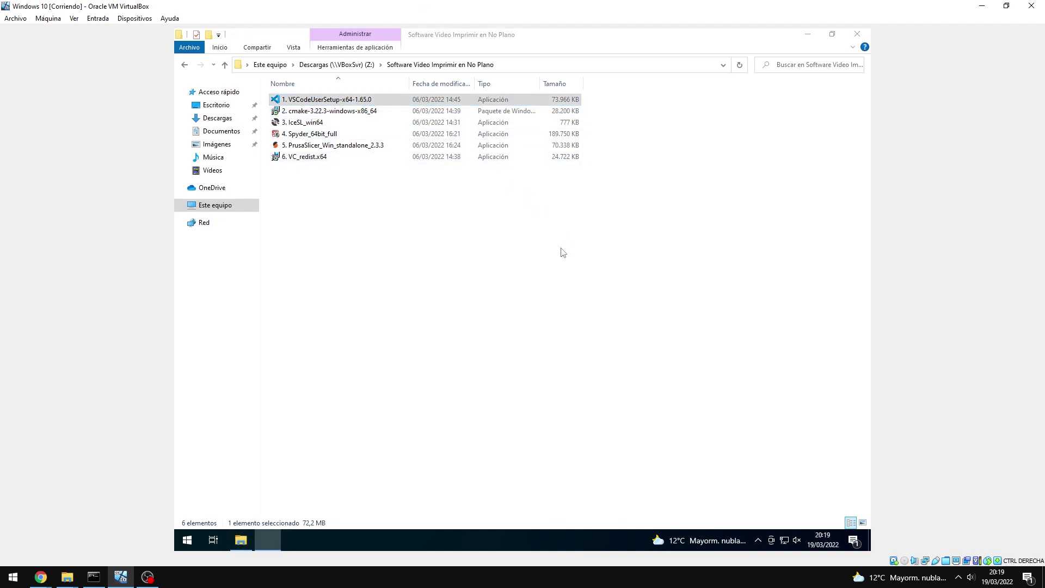
pyautogui.click(422, 357)
pyautogui.click(612, 391)
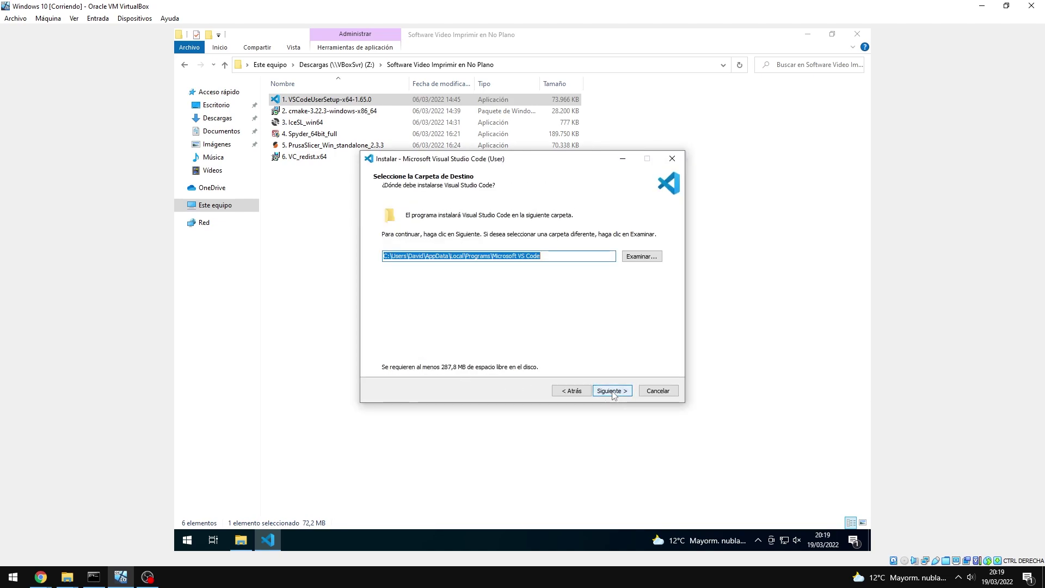
pyautogui.click(612, 391)
pyautogui.click(612, 391)
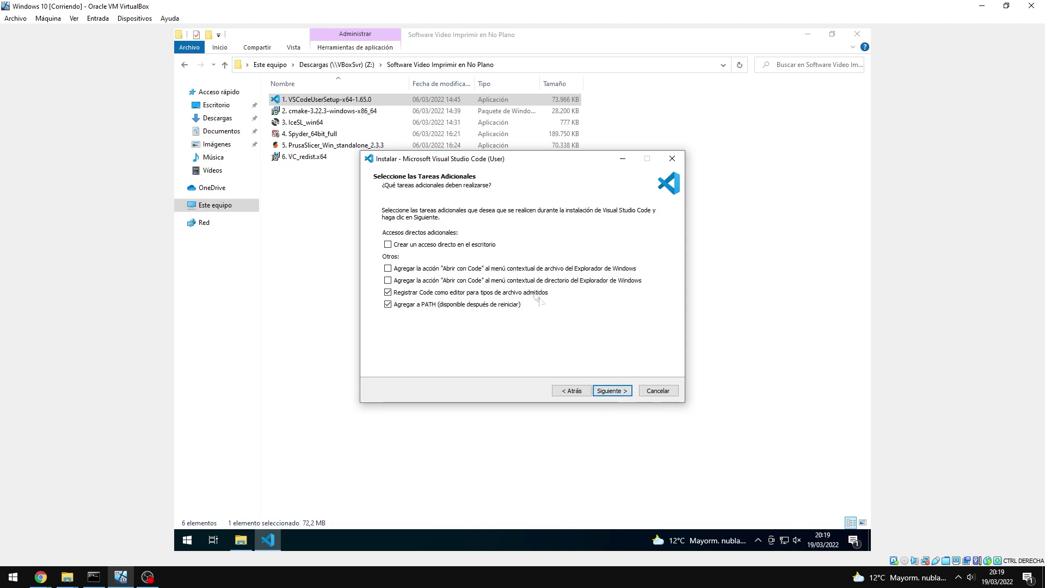
pyautogui.click(612, 391)
pyautogui.click(612, 391)
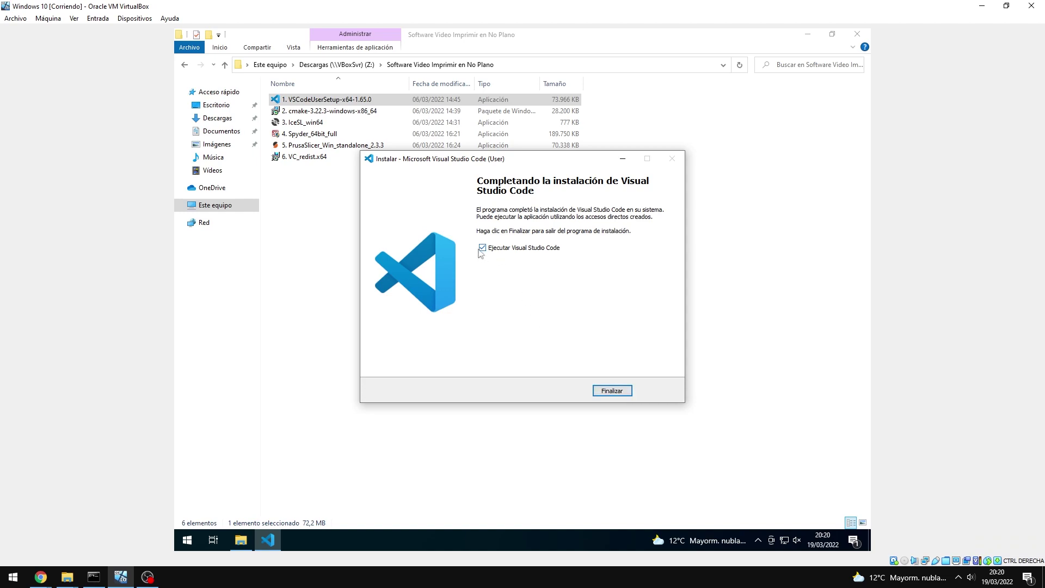
pyautogui.click(482, 247)
pyautogui.click(612, 390)
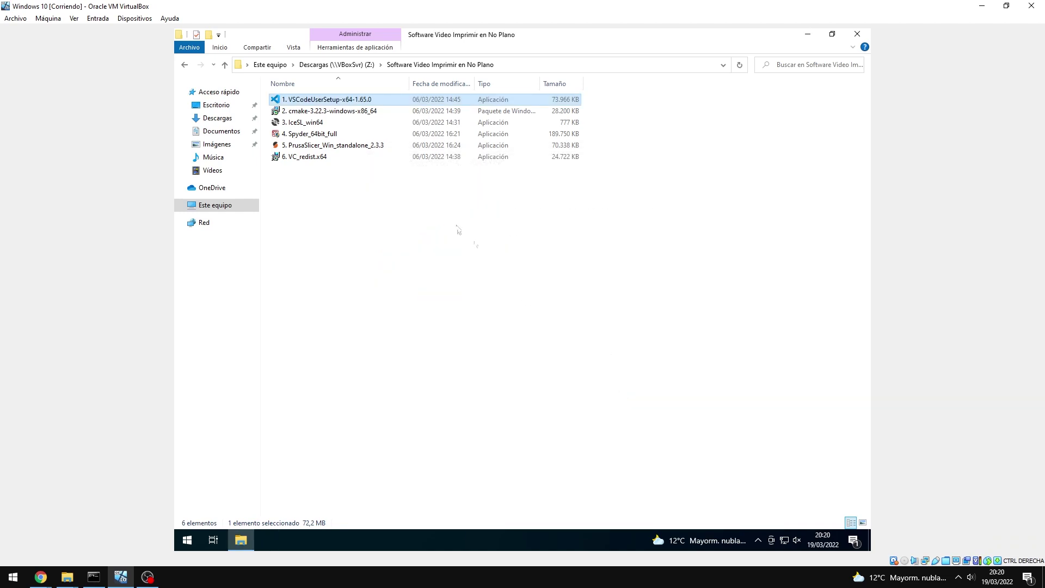
# - Install CMake 3.22.3, accepting the license and adding CMake to the system PATH for the current user, without a desktop icon
pyautogui.doubleClick(329, 112)
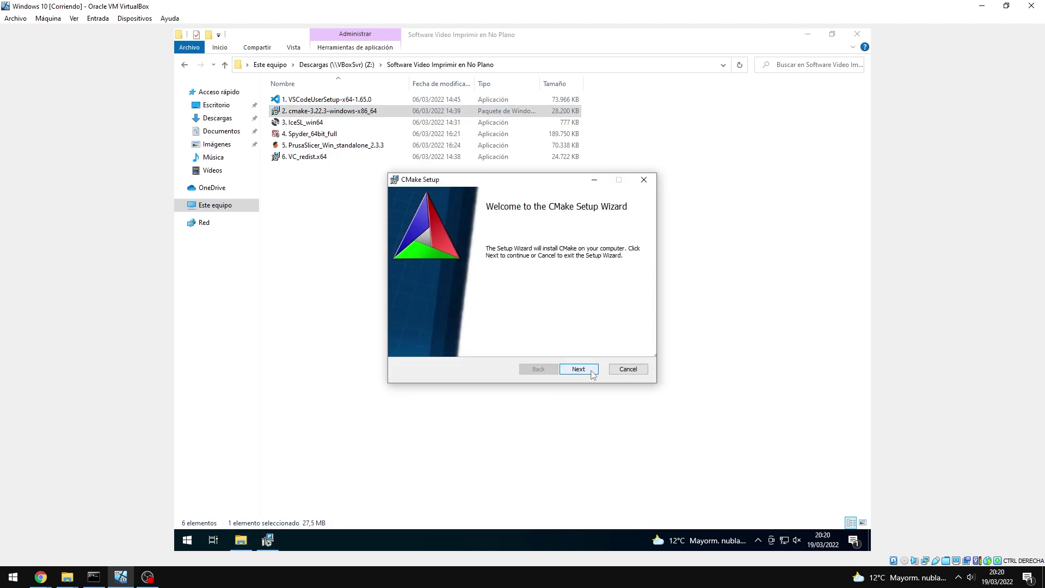
pyautogui.click(578, 369)
pyautogui.click(406, 343)
pyautogui.click(577, 369)
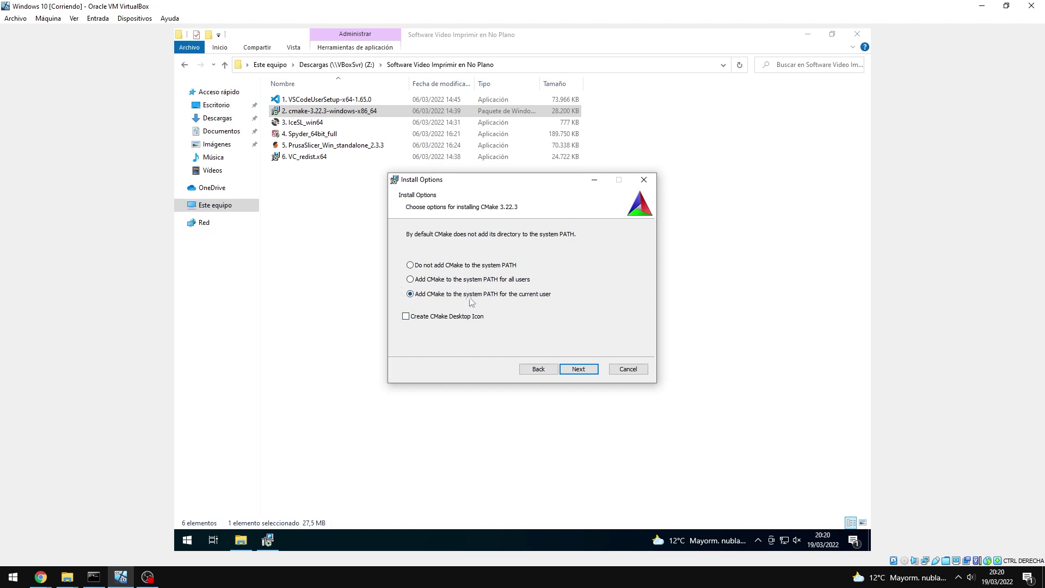
pyautogui.click(584, 371)
pyautogui.click(578, 370)
pyautogui.click(582, 372)
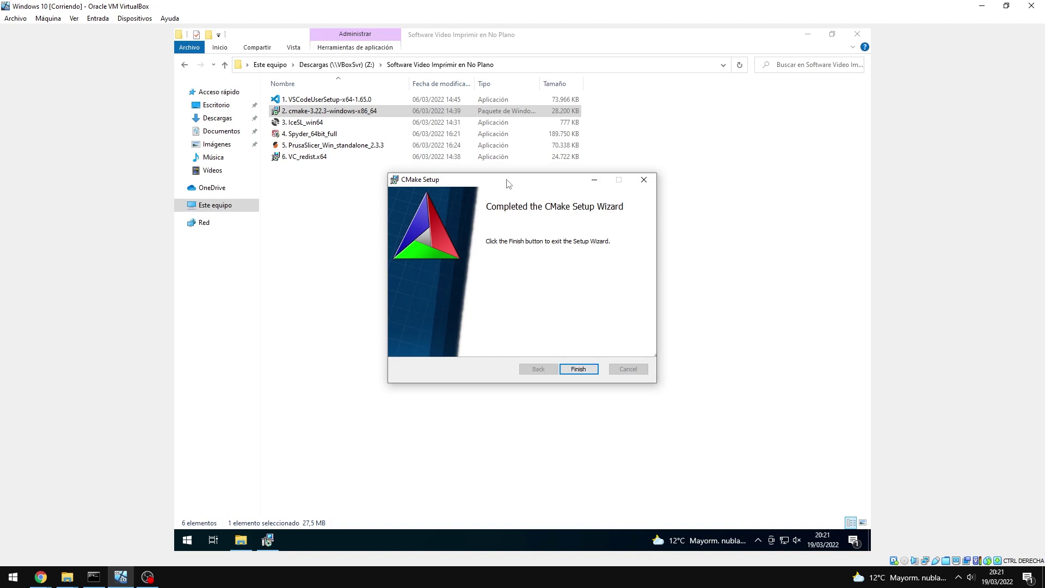
pyautogui.press('Return')
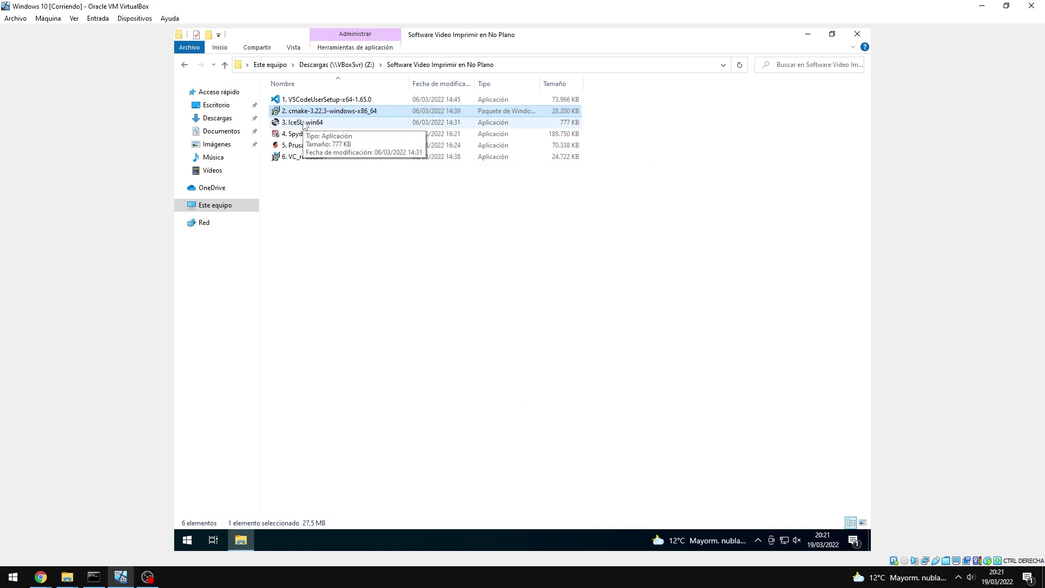
# - Install IceSL and its Visual C++ "14" Runtime Libraries (x64) for everyone in C:\Program Files\INRIA\IceSL\, accepting the license
pyautogui.doubleClick(304, 123)
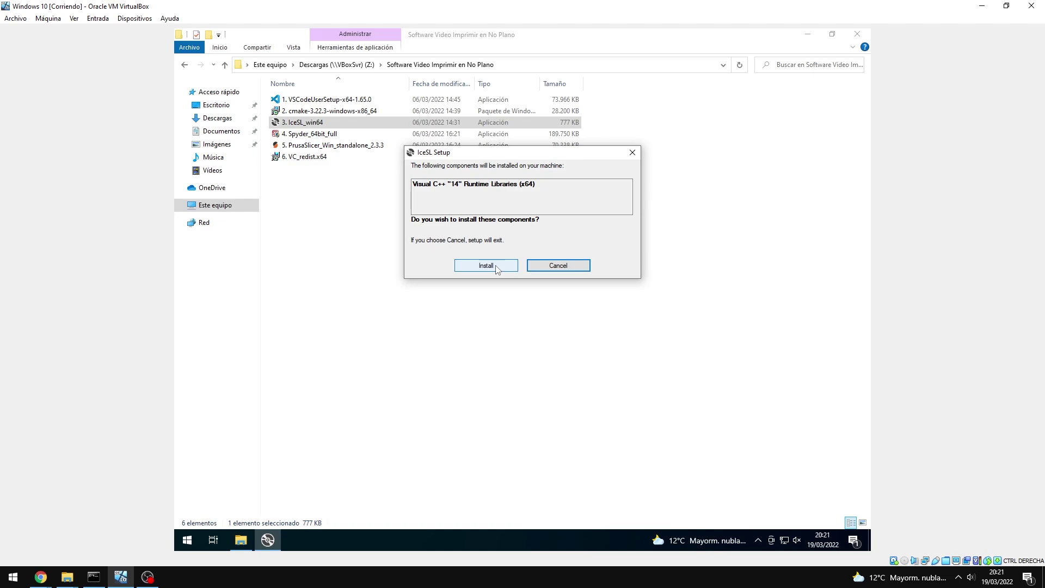
pyautogui.click(486, 265)
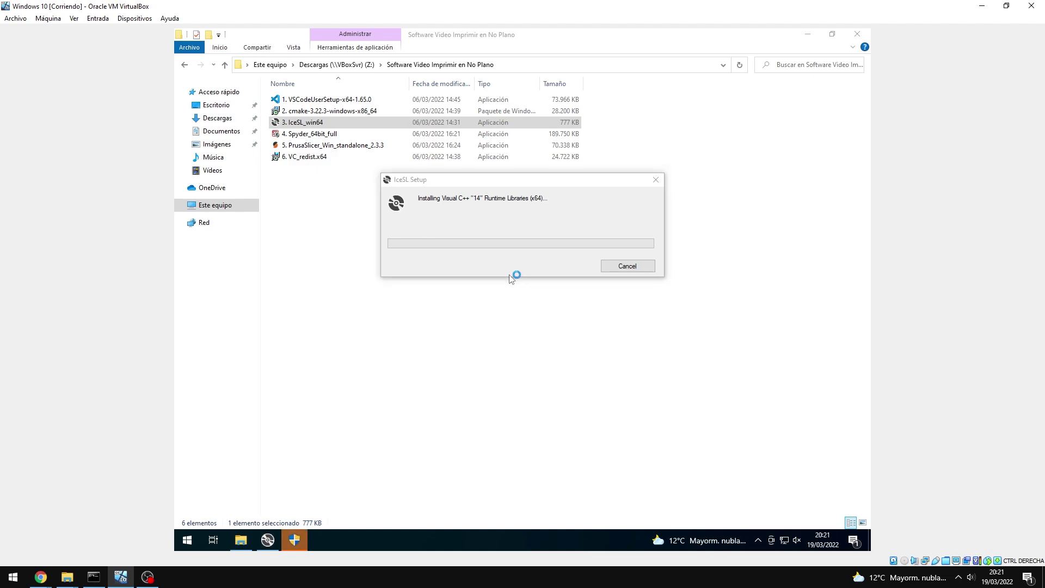
pyautogui.click(572, 376)
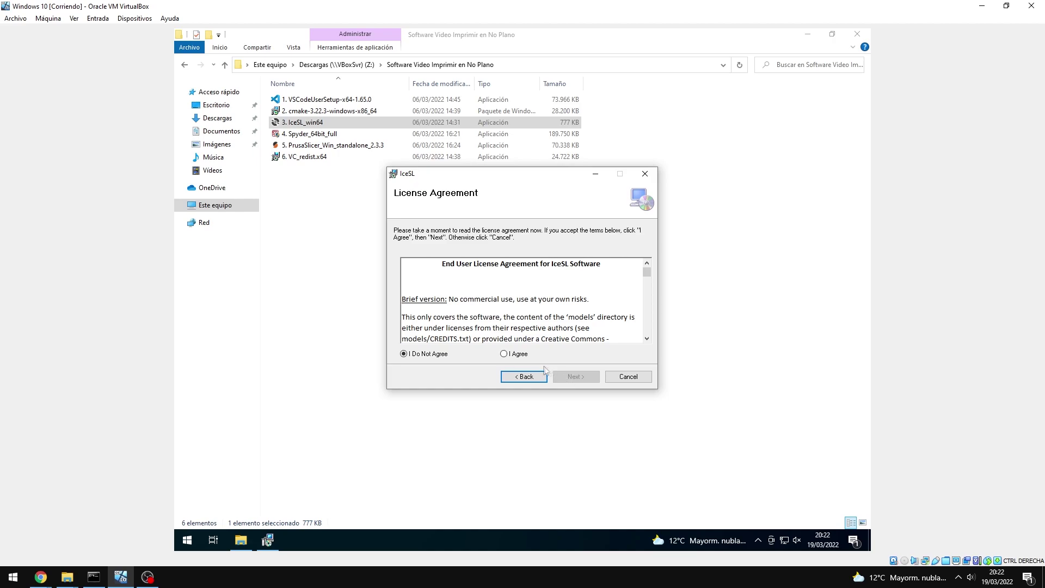
pyautogui.click(512, 354)
pyautogui.click(575, 377)
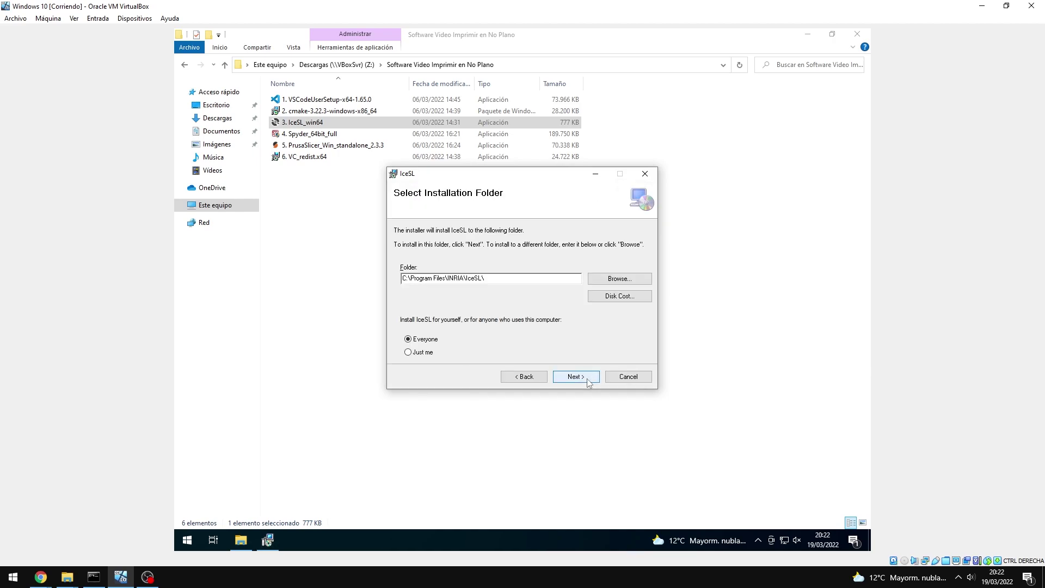
pyautogui.click(589, 383)
pyautogui.click(587, 379)
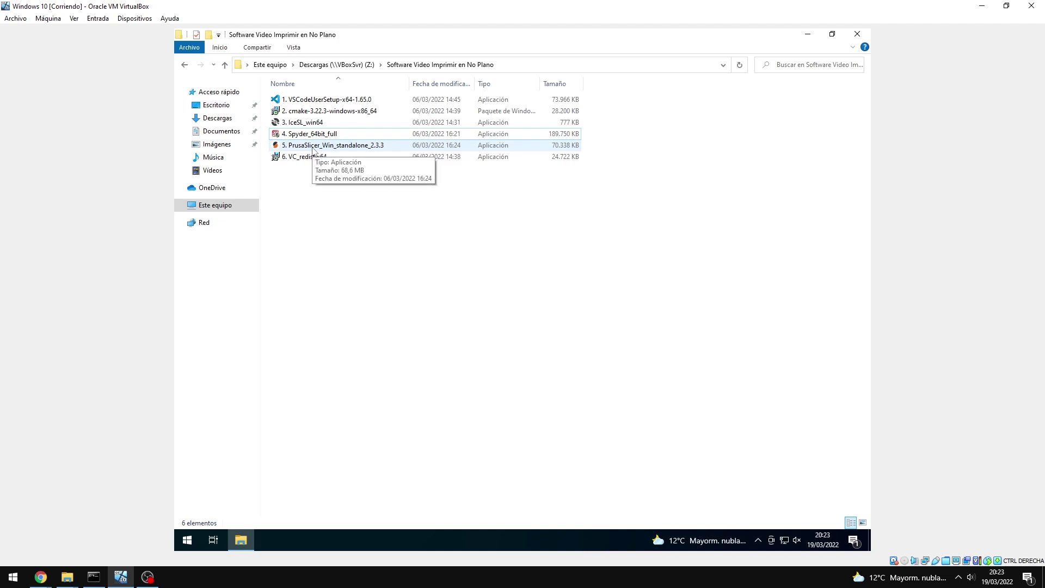
# - Run the PrusaSlicer_Win_standalone_2.3.3 installer and proceed with the PrusaSlicer setup
pyautogui.doubleClick(314, 150)
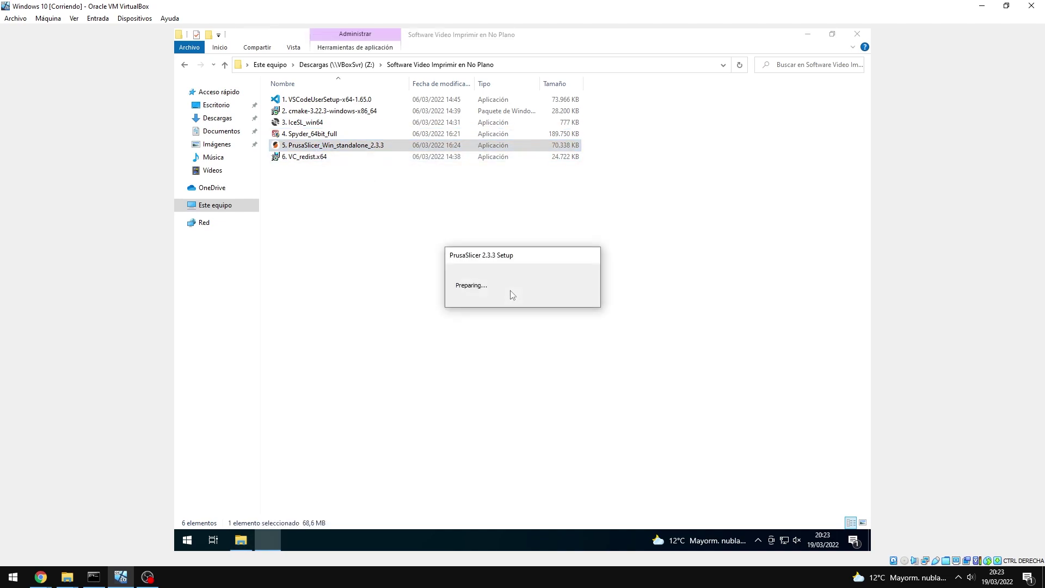
pyautogui.click(551, 323)
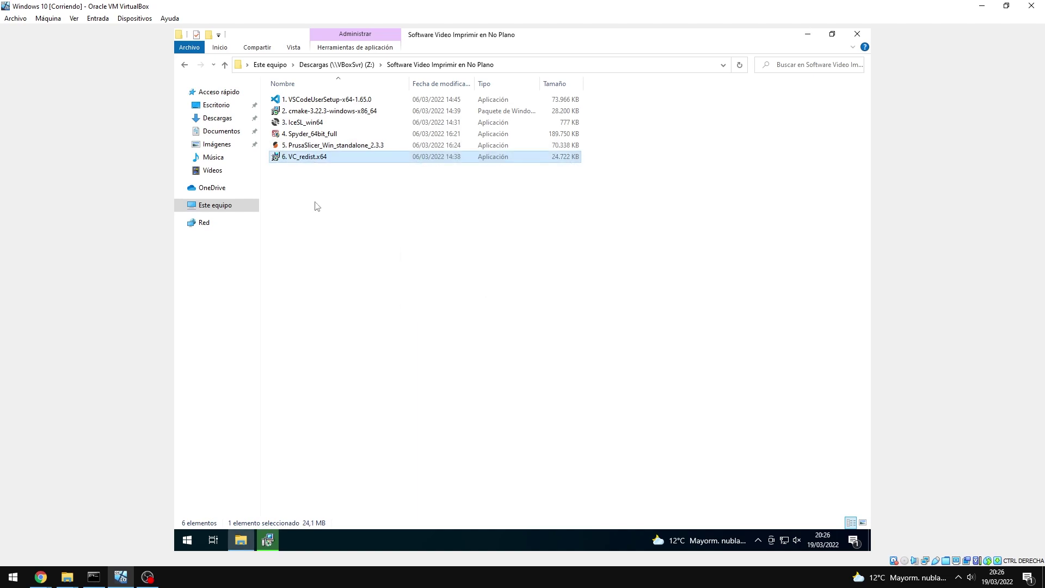
pyautogui.press('F2')
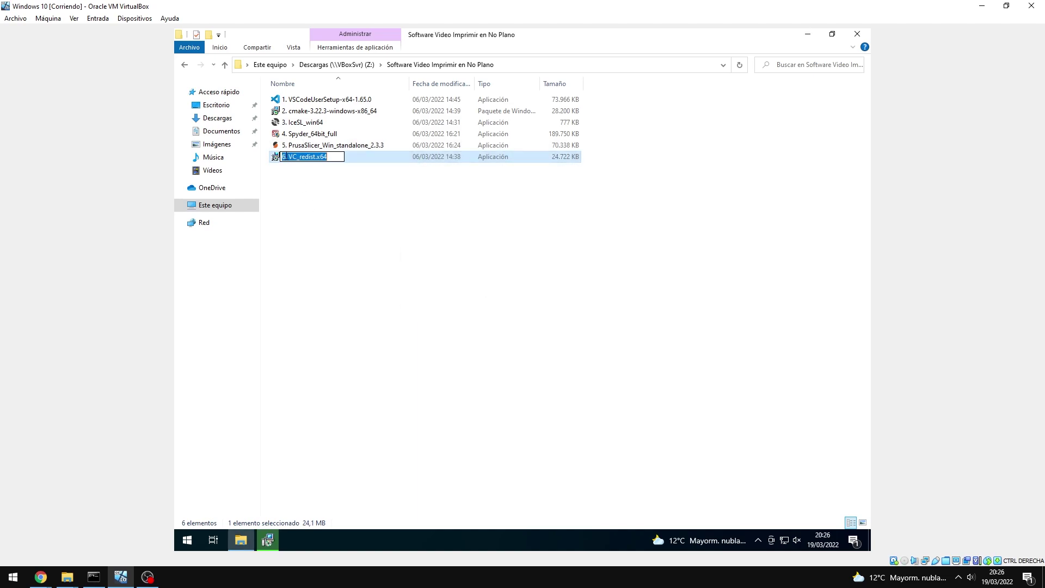
pyautogui.click(284, 157)
pyautogui.press('BackSpace')
pyautogui.press('BackSpace')
pyautogui.click(323, 213)
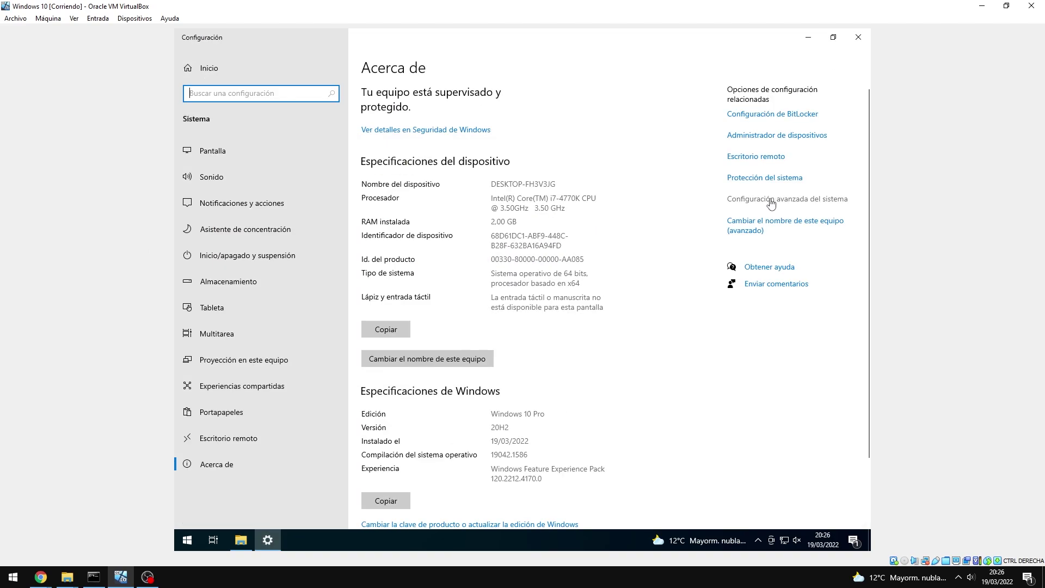
# - Open the user's Path environment variable for editing through the advanced system settings
pyautogui.click(771, 199)
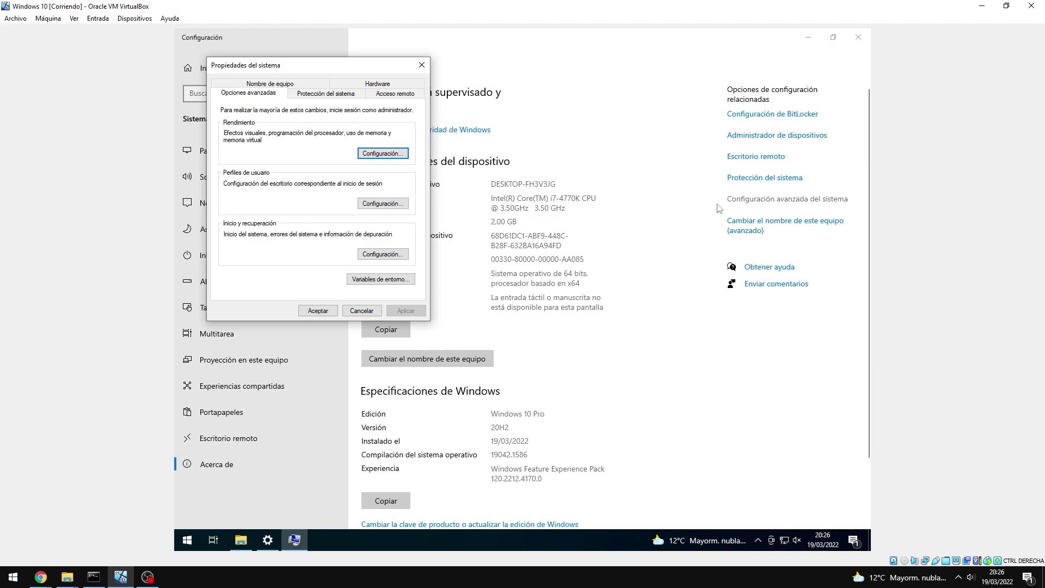
pyautogui.moveTo(329, 65); pyautogui.dragTo(502, 96)
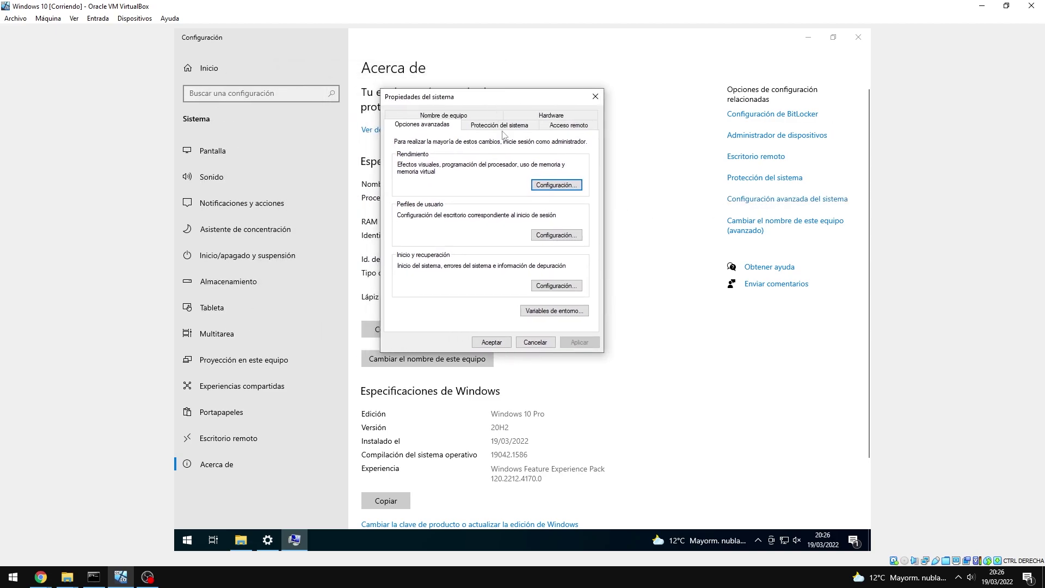
pyautogui.click(555, 309)
pyautogui.doubleClick(490, 190)
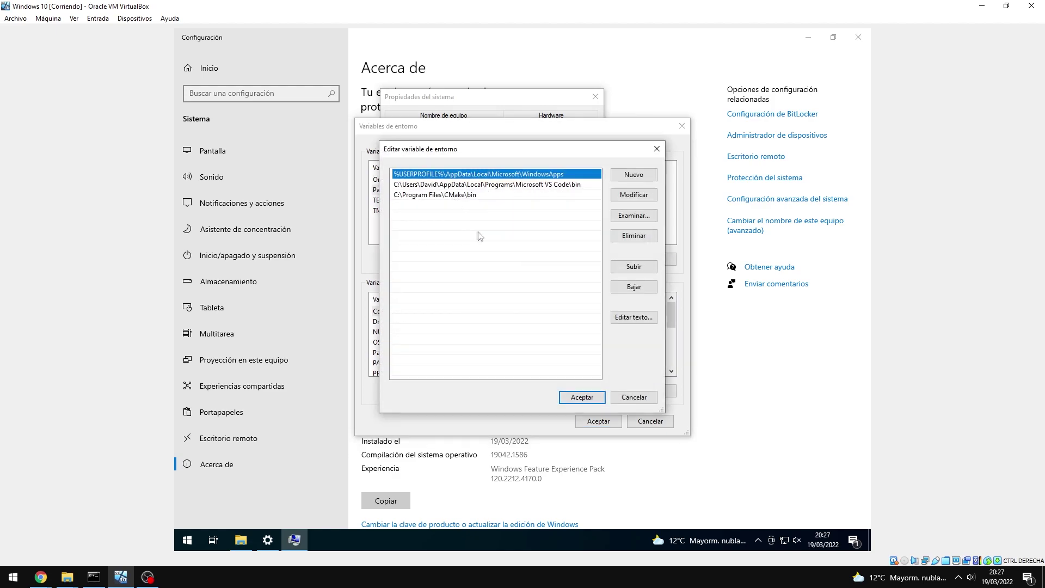
# - Browse to the System32 folder inside Windows on the local C: disk, then return to the Path variable editor
pyautogui.click(241, 541)
pyautogui.click(208, 207)
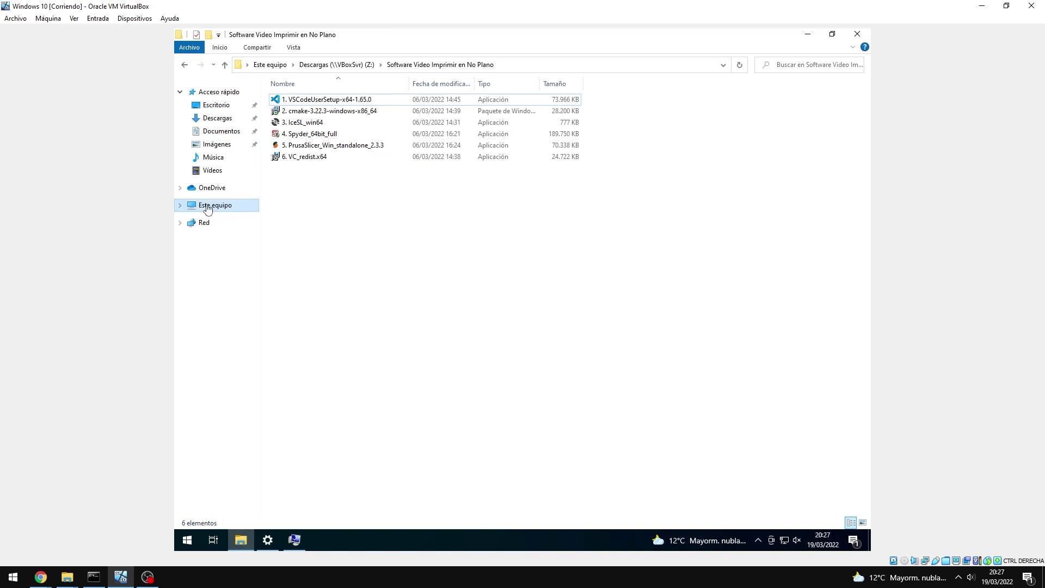
pyautogui.doubleClick(314, 196)
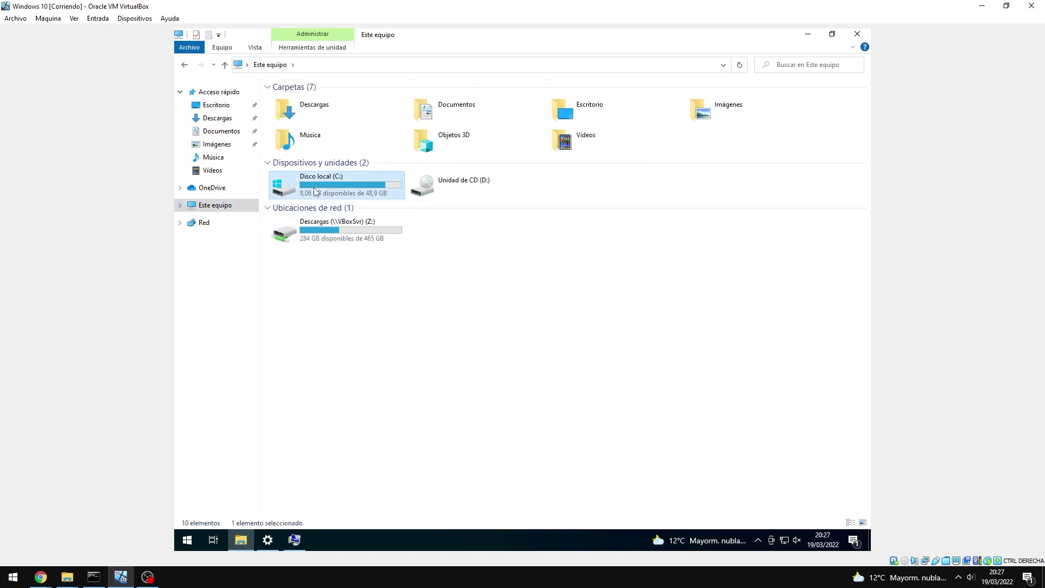
pyautogui.doubleClick(313, 146)
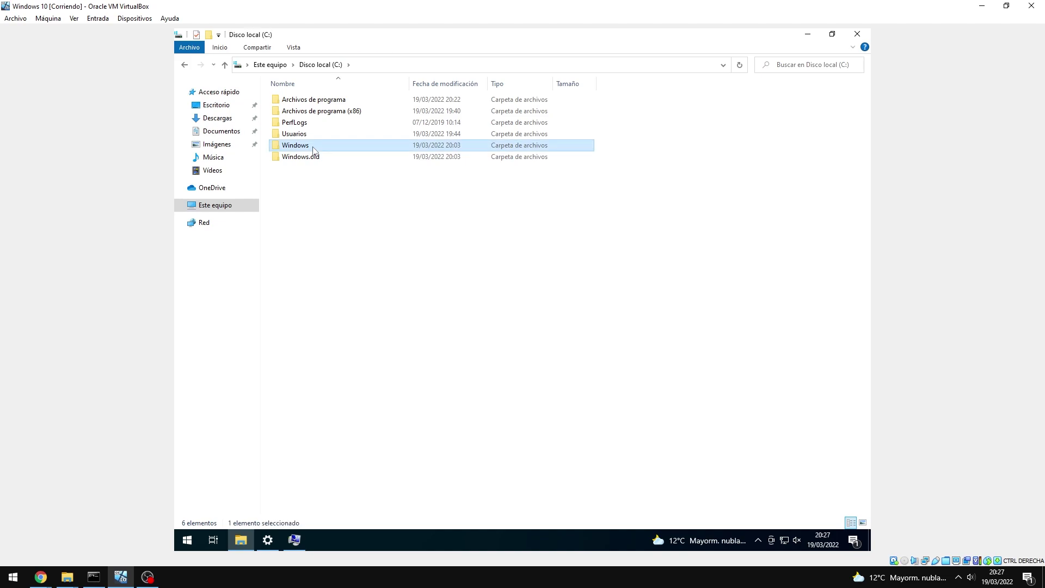
pyautogui.click(295, 192)
pyautogui.scroll(-15, 354, 217)
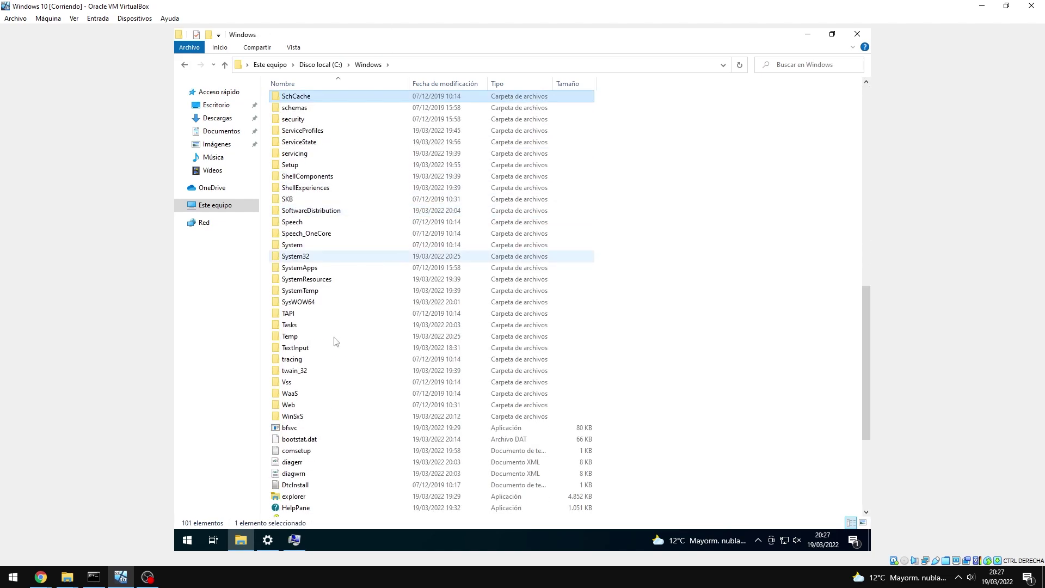
pyautogui.doubleClick(303, 371)
pyautogui.click(294, 540)
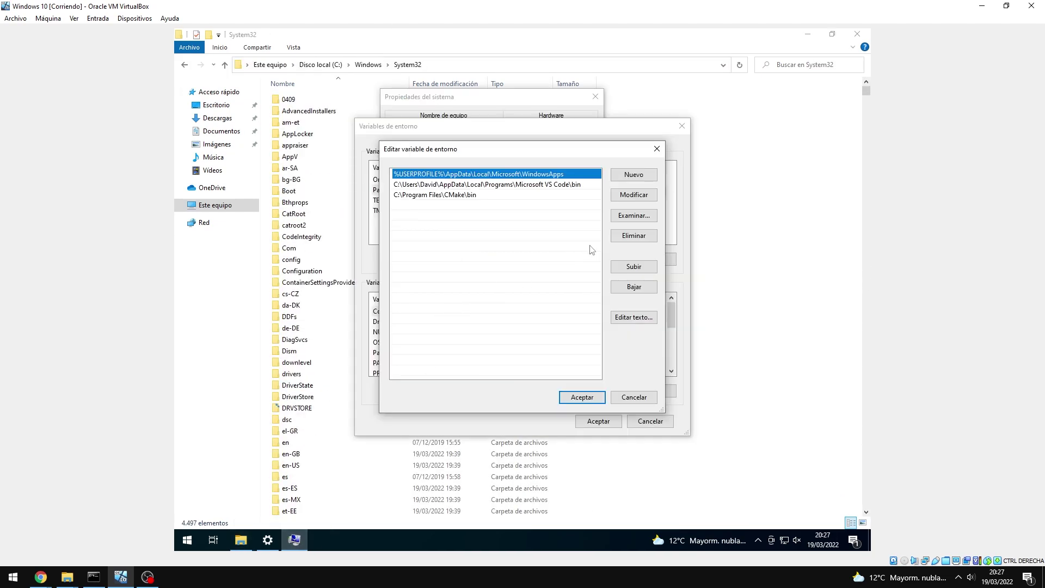
# - Add C:\Windows\System32 as a new Path entry, accept all the dialogs, and close the file browser and the system settings
pyautogui.click(634, 175)
pyautogui.write('C:\\Windows\\System32')
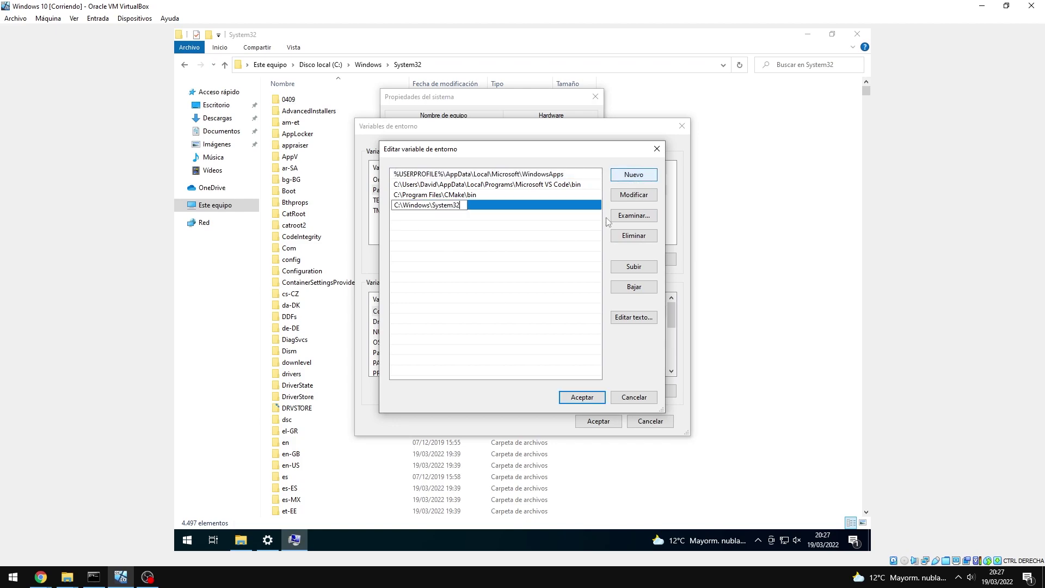
pyautogui.click(533, 295)
pyautogui.click(585, 397)
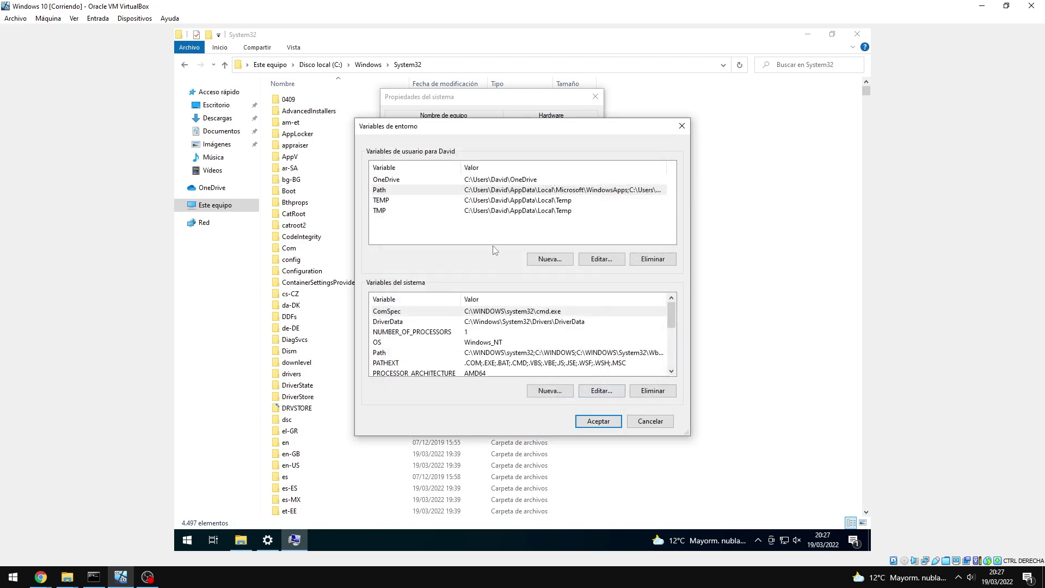
pyautogui.click(596, 422)
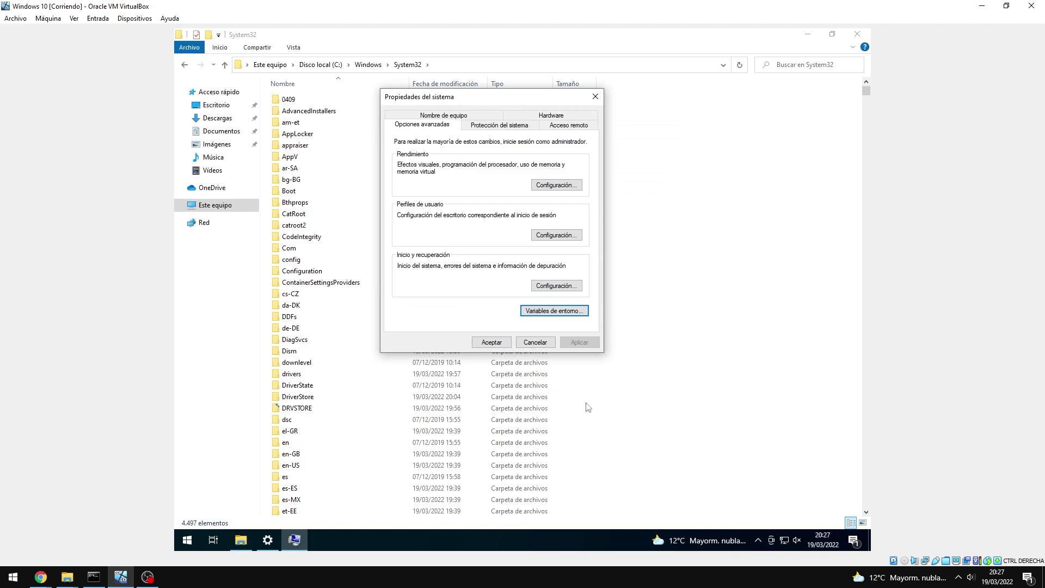
pyautogui.click(500, 340)
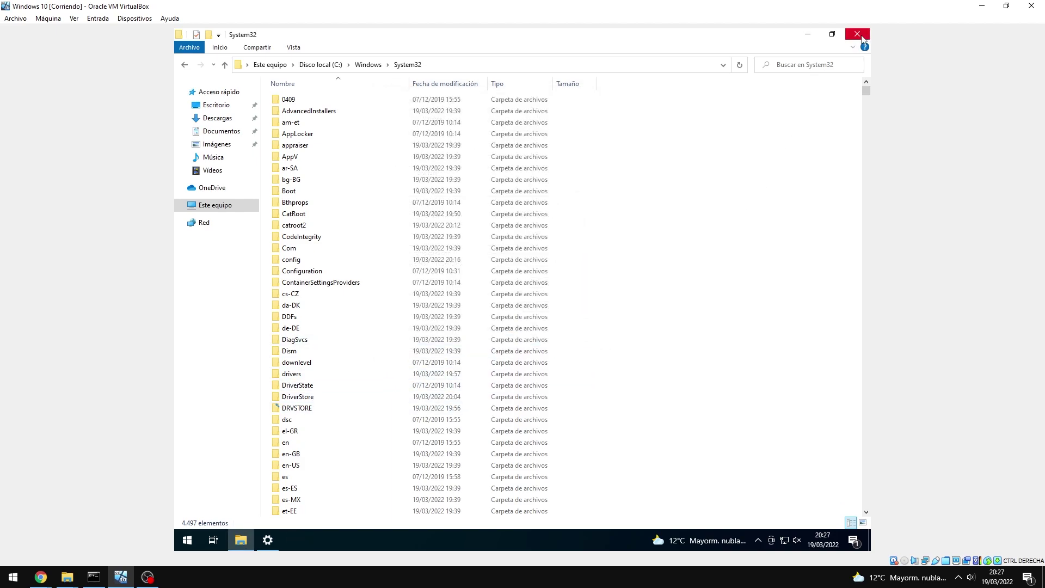
pyautogui.click(857, 34)
pyautogui.click(858, 37)
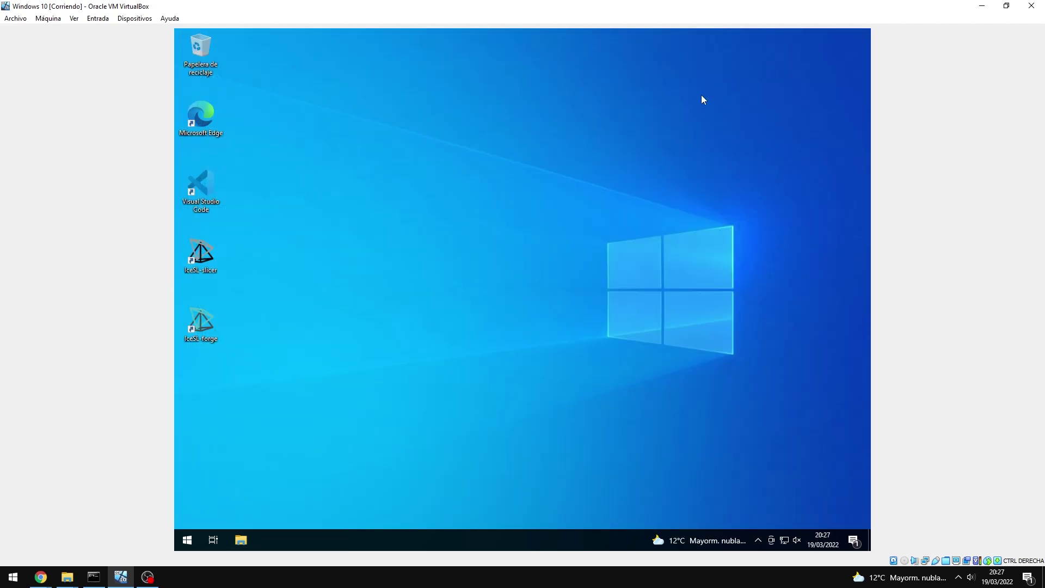
# - Copy the curvi folder from the resources folder of curvislice on the shared Z: drive
pyautogui.click(187, 539)
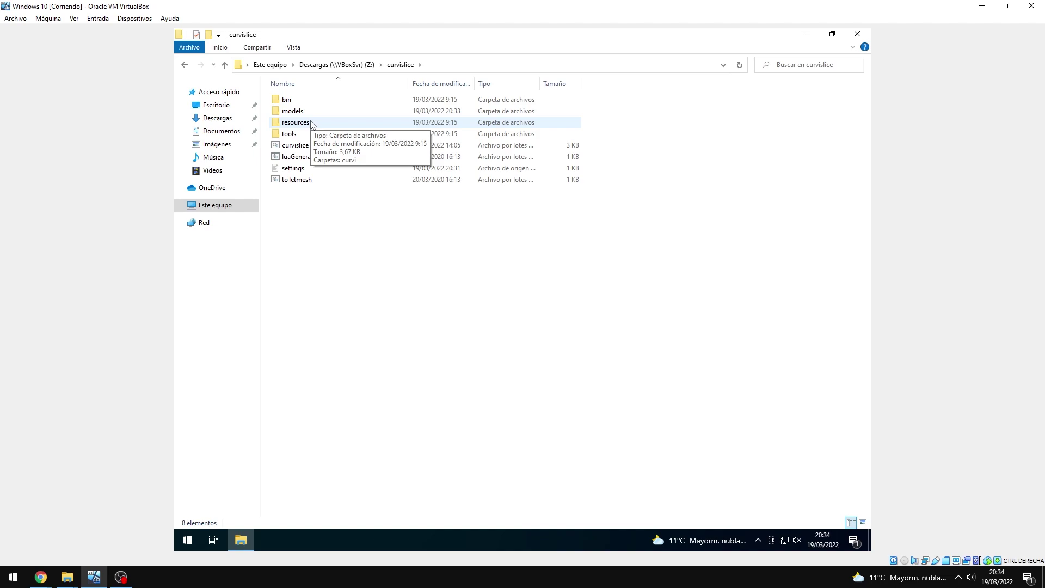
pyautogui.doubleClick(313, 124)
pyautogui.click(287, 101)
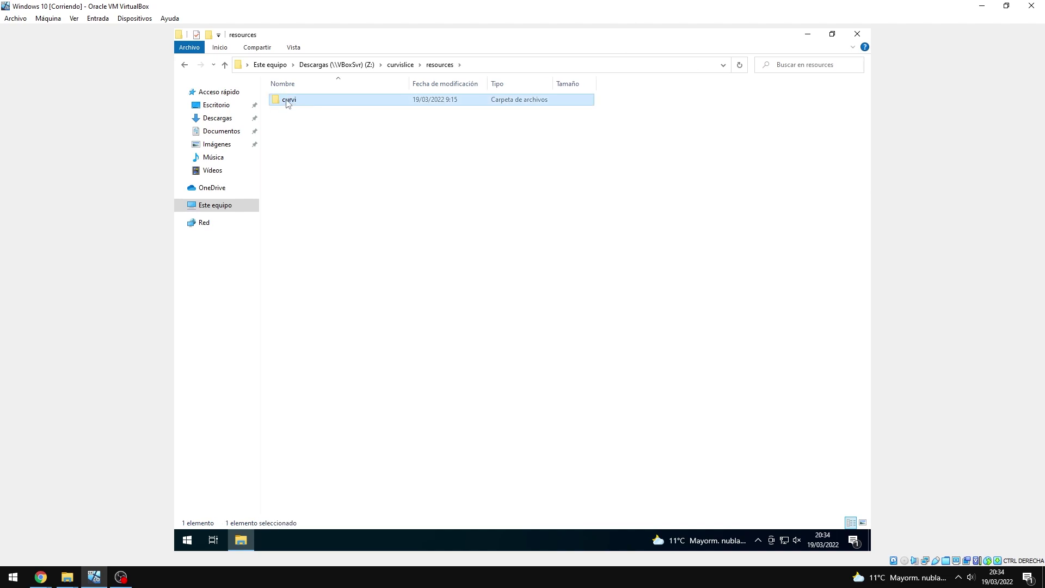
# - Go to the AppData Roaming folder and open IceSL, icesl-printers and its fff subfolder
pyautogui.click(472, 64)
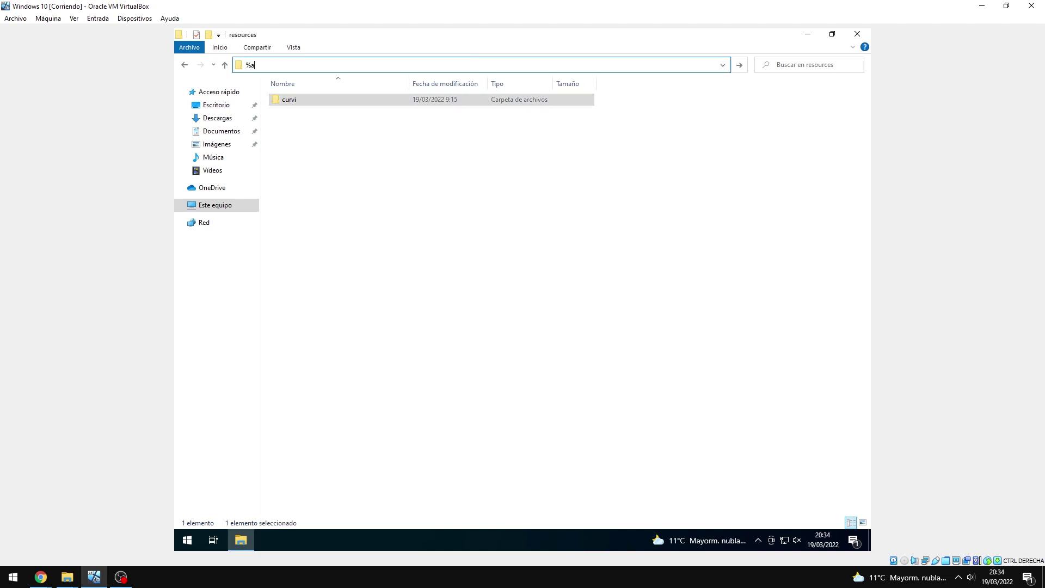
pyautogui.press('Return')
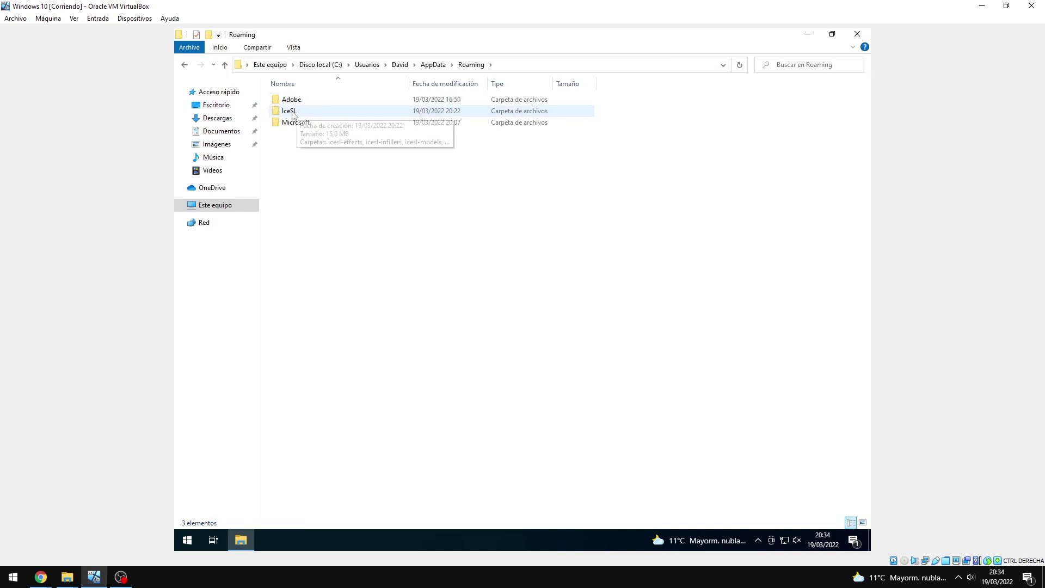
pyautogui.doubleClick(292, 112)
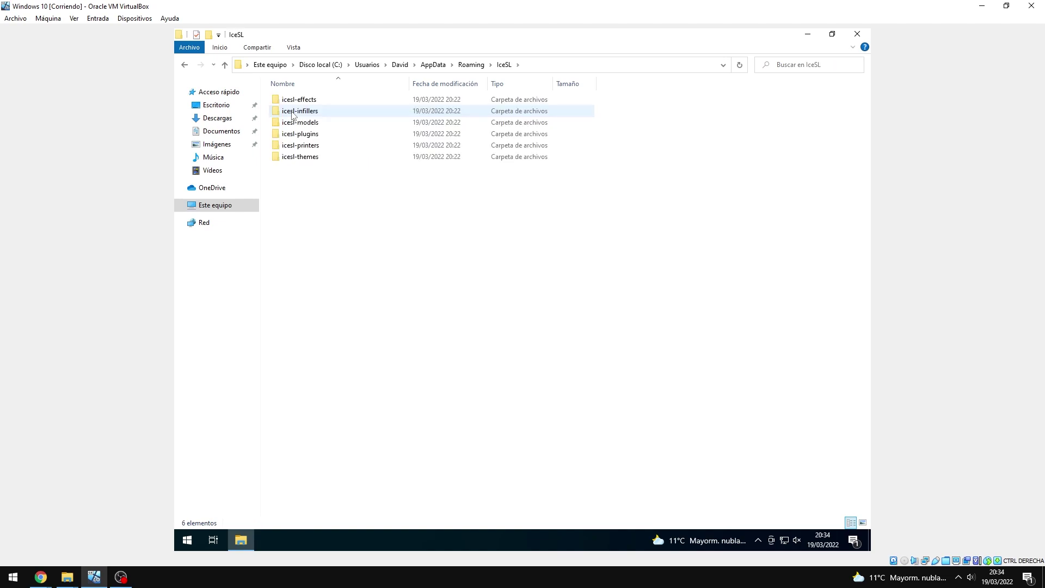
pyautogui.doubleClick(305, 145)
pyautogui.doubleClick(287, 100)
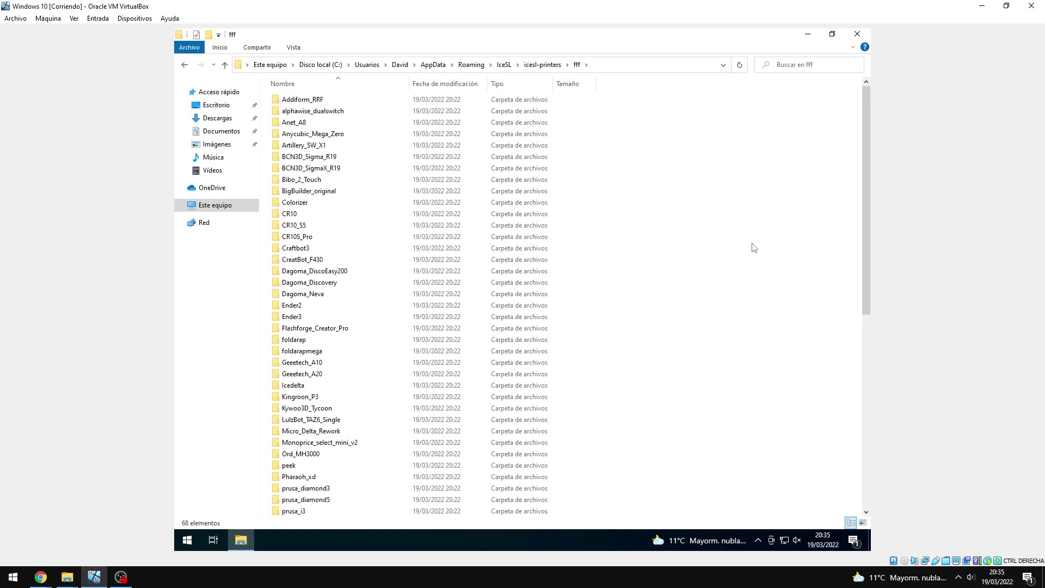
# - Paste the copied curvi folder into the fff printers folder and close the file browser
pyautogui.rightClick(609, 198)
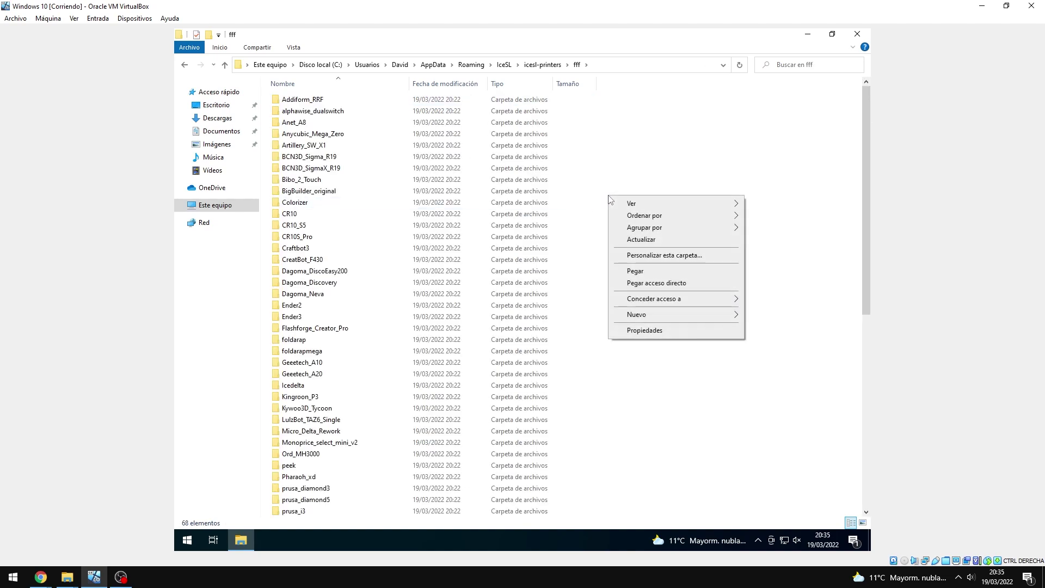
pyautogui.click(633, 271)
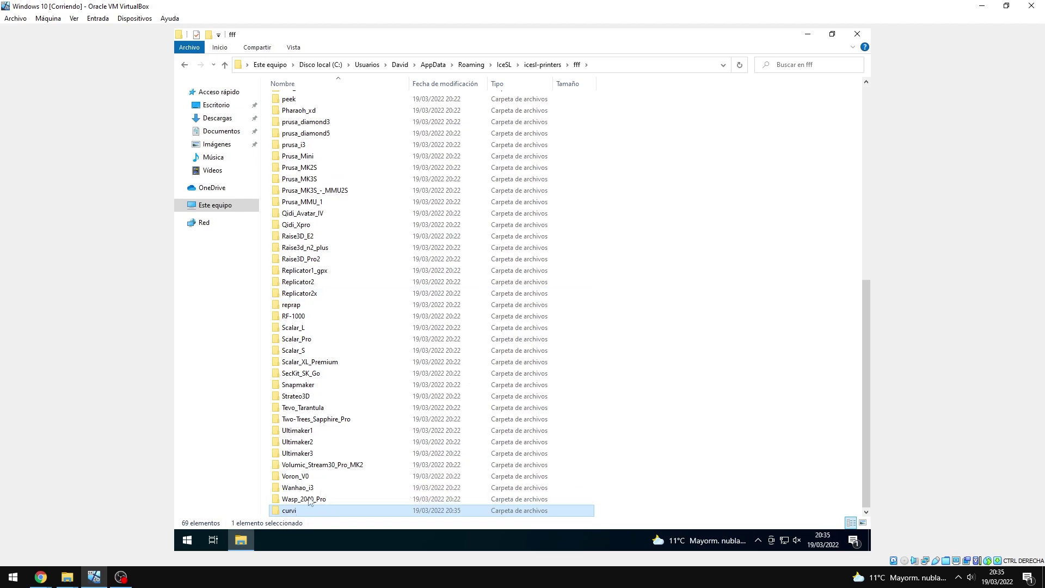
pyautogui.click(656, 271)
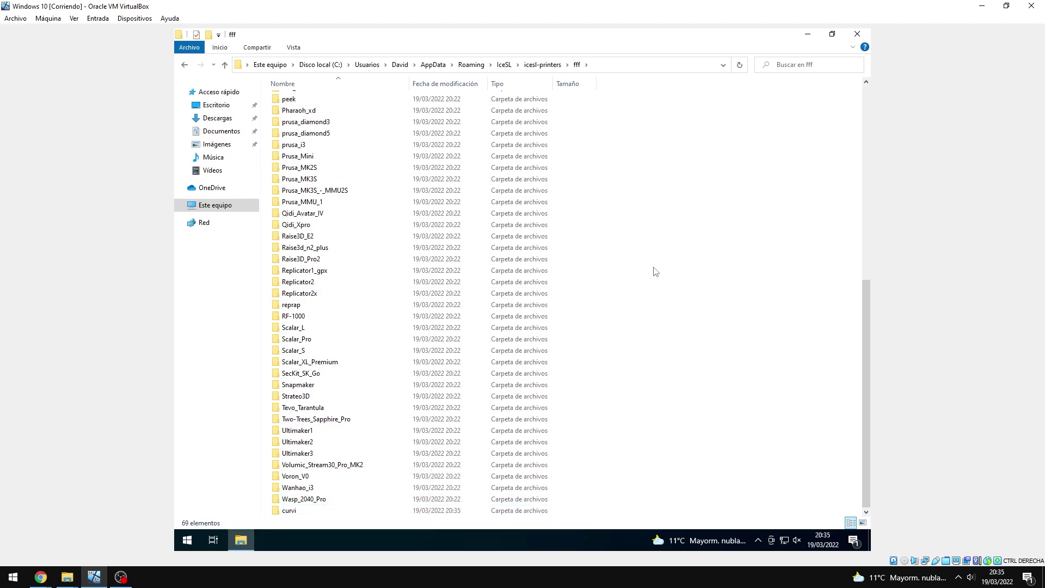
pyautogui.click(858, 35)
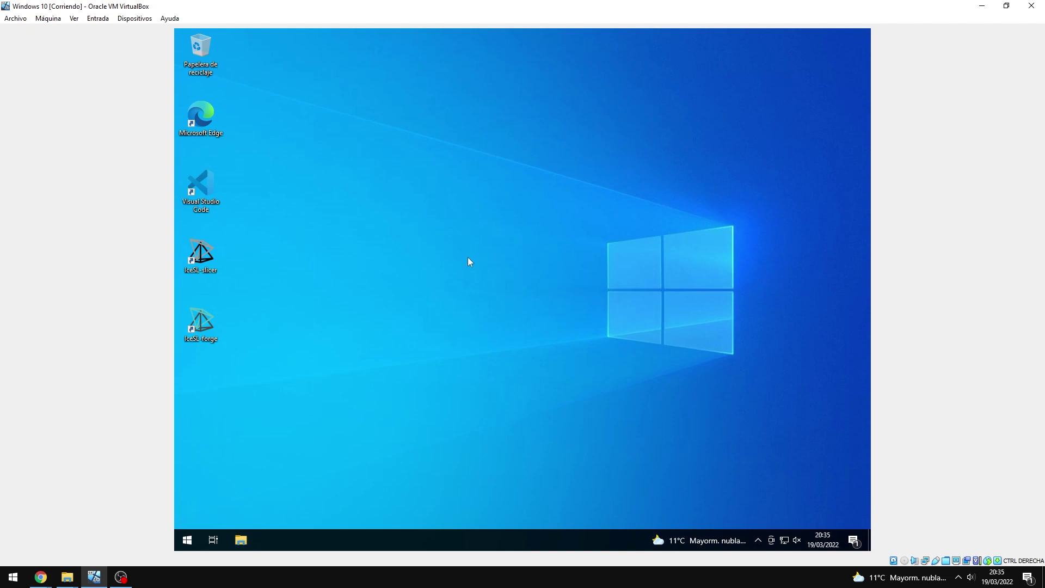
# - Open a command prompt with cmd and change to the curvislice folder on drive Z:
pyautogui.click(188, 542)
pyautogui.write('cmd')
pyautogui.press('Return')
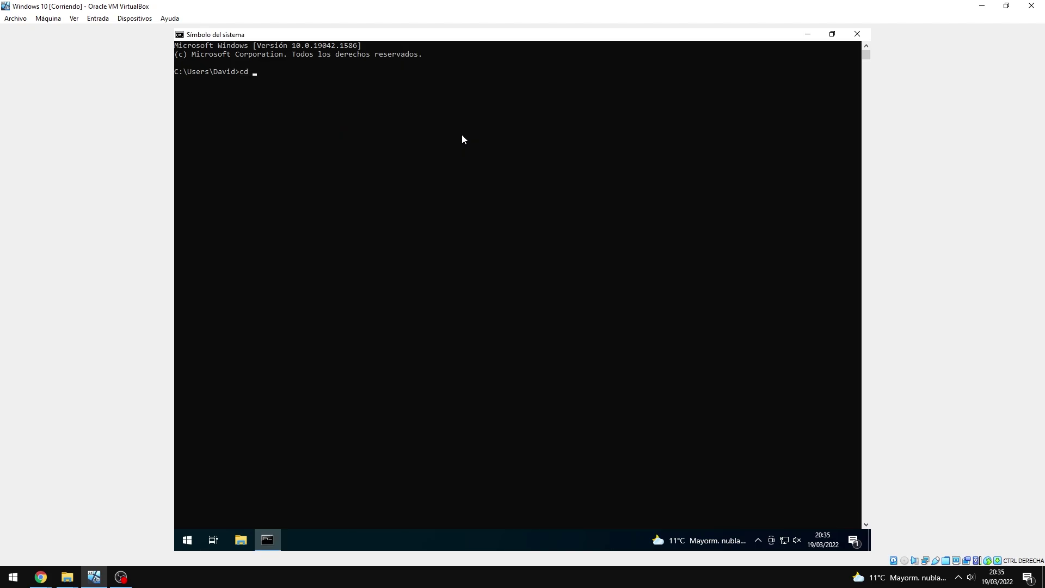
pyautogui.write('cd z:')
pyautogui.press('Return')
pyautogui.write('z:')
pyautogui.press('Return')
pyautogui.write('cd curvislice')
pyautogui.press('Return')
# - Run curvislice.bat on models/wing.stl from the command prompt
pyautogui.write('curvislice.bat')
pyautogui.write(' models')
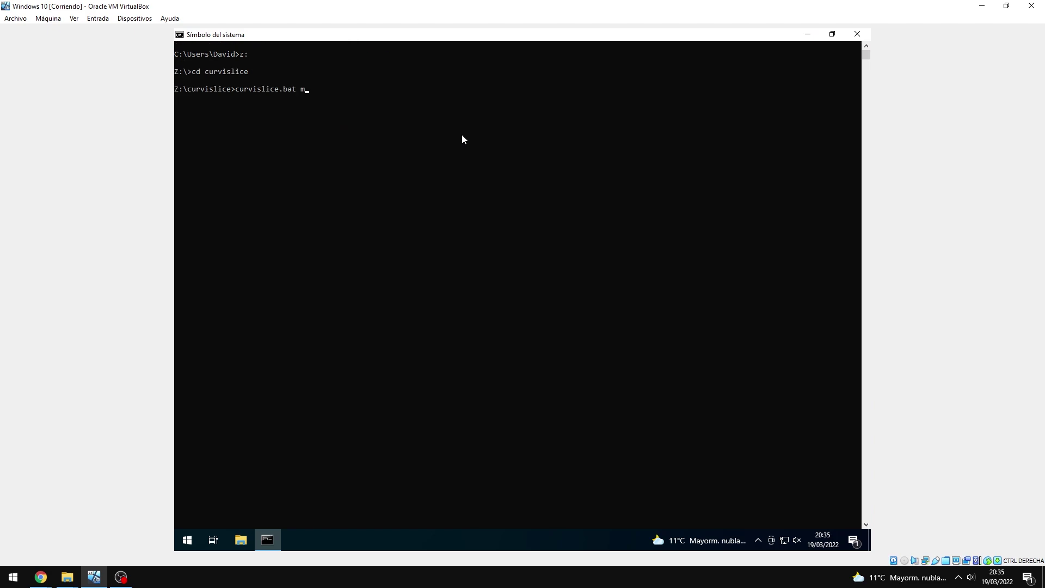
pyautogui.write('/wing.stl')
pyautogui.press('Return')
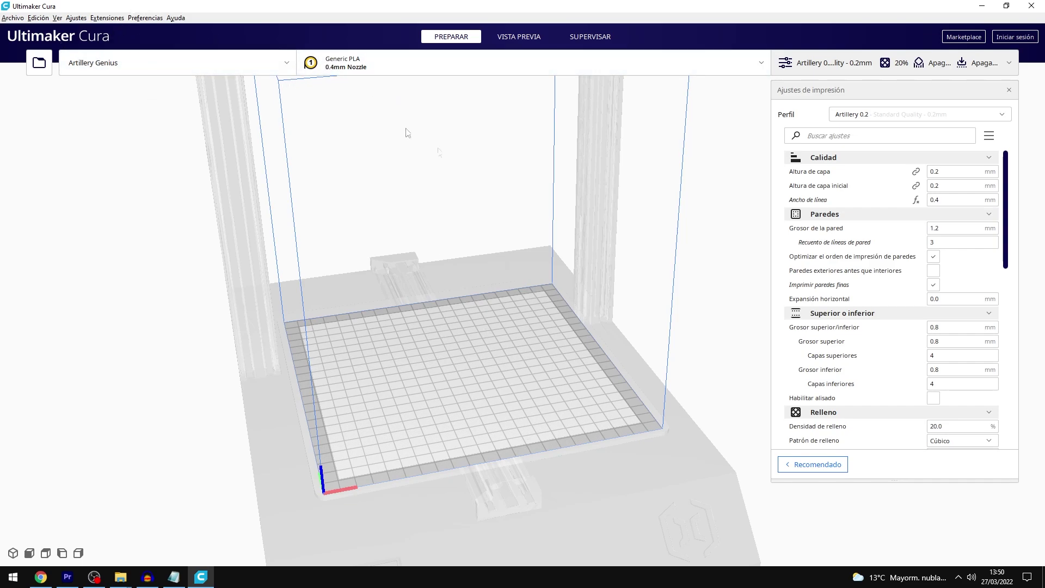
# - In Ultimaker Cura, load wing.stl from the models folder of curvislice in Descargas
pyautogui.click(35, 70)
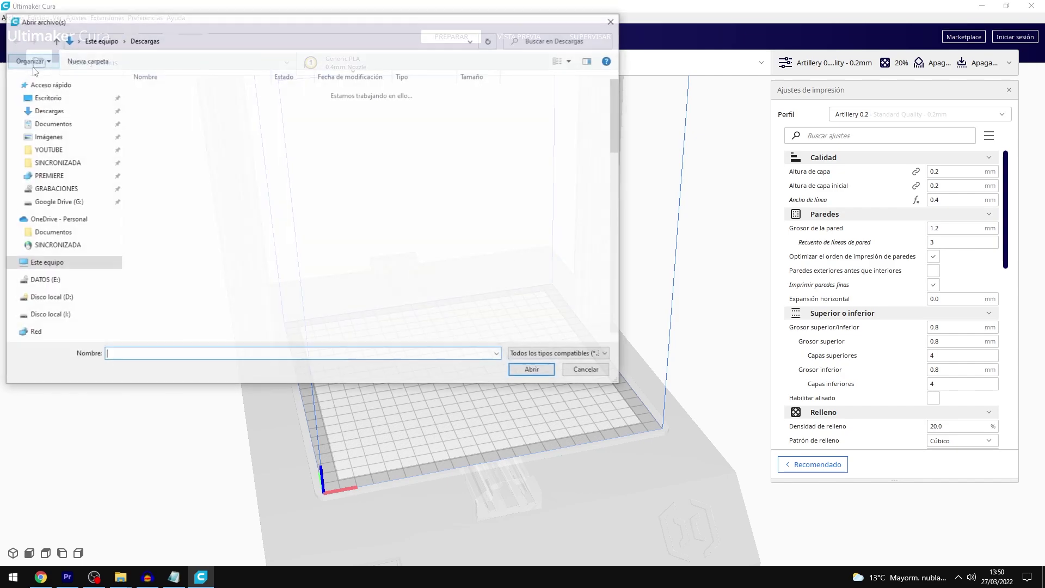
pyautogui.doubleClick(161, 107)
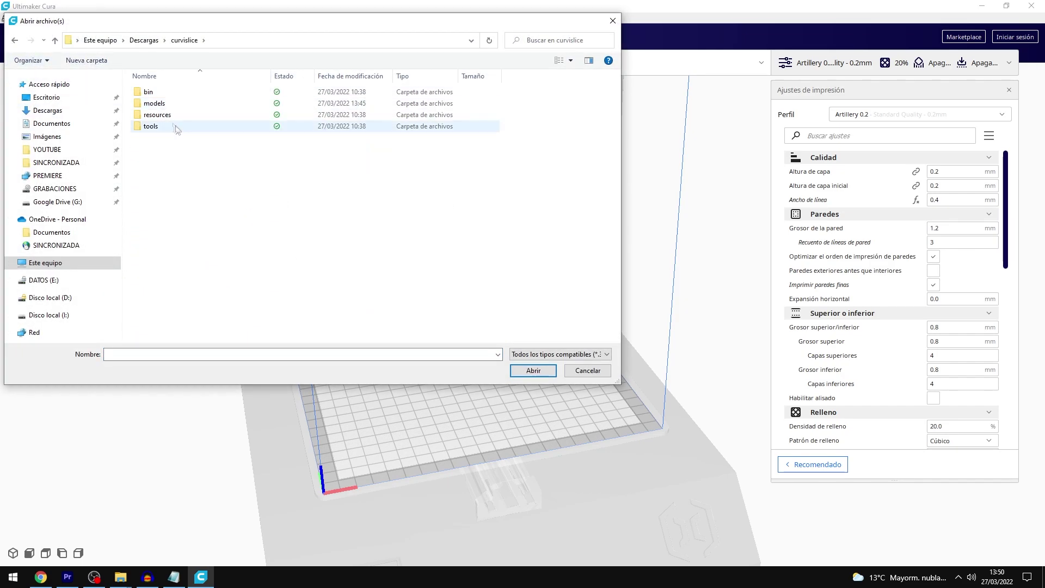
pyautogui.doubleClick(153, 106)
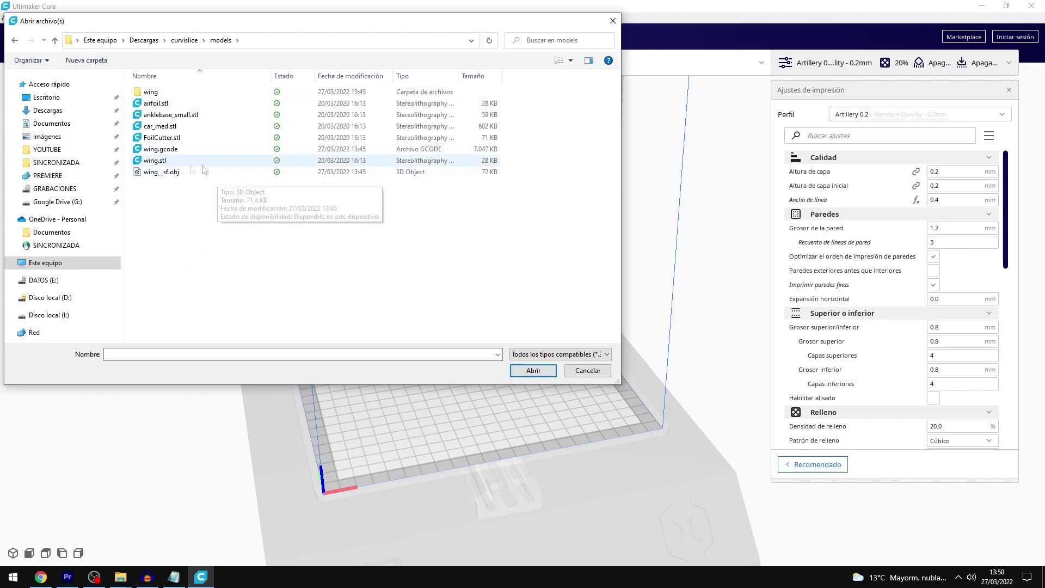
pyautogui.doubleClick(156, 162)
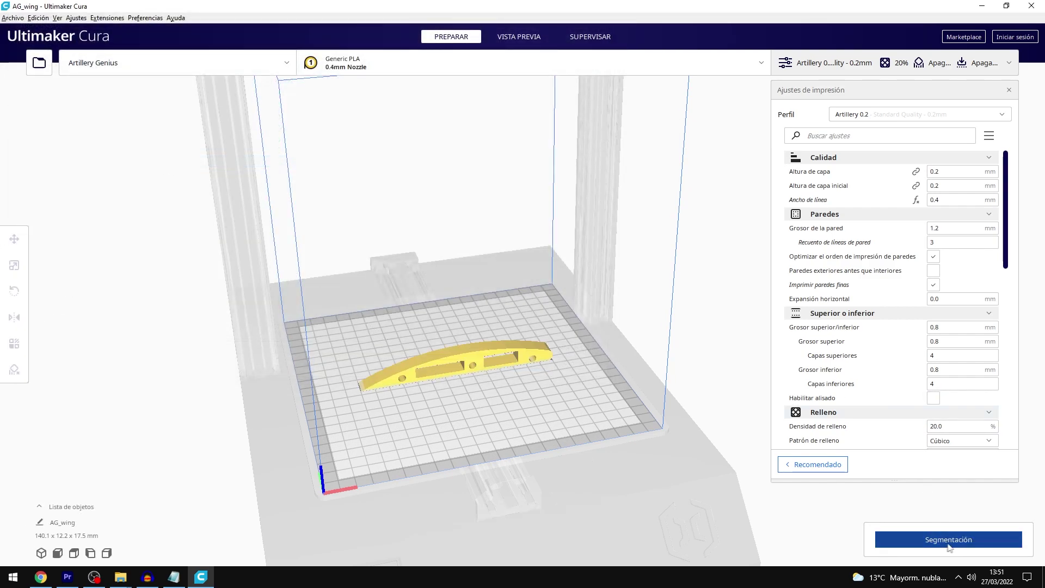
# - Slice the wing and save its G-code as AG_wing.gcode in the curvislice models folder
pyautogui.click(942, 546)
pyautogui.click(973, 540)
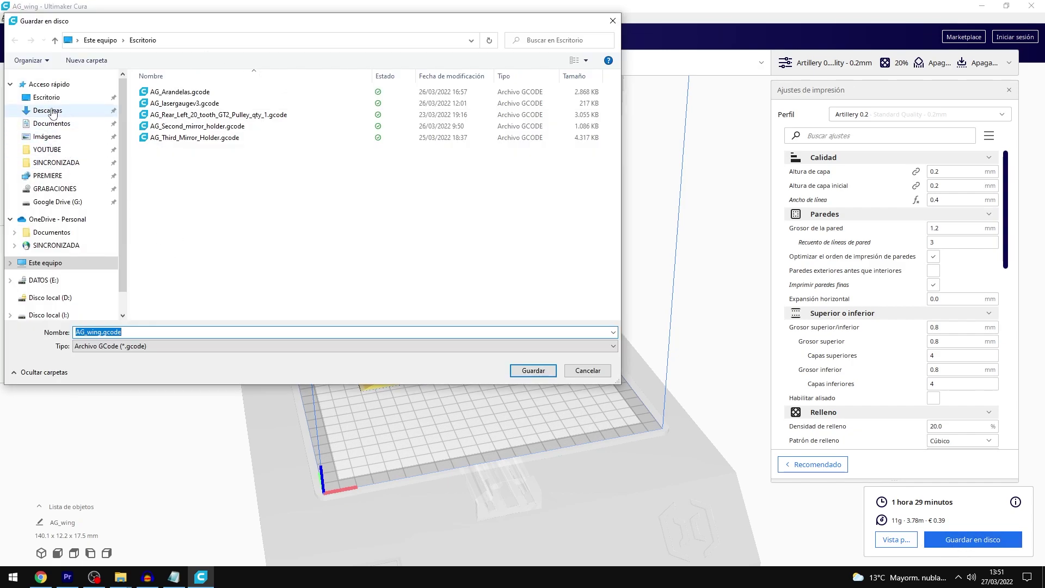
pyautogui.click(52, 112)
pyautogui.doubleClick(194, 108)
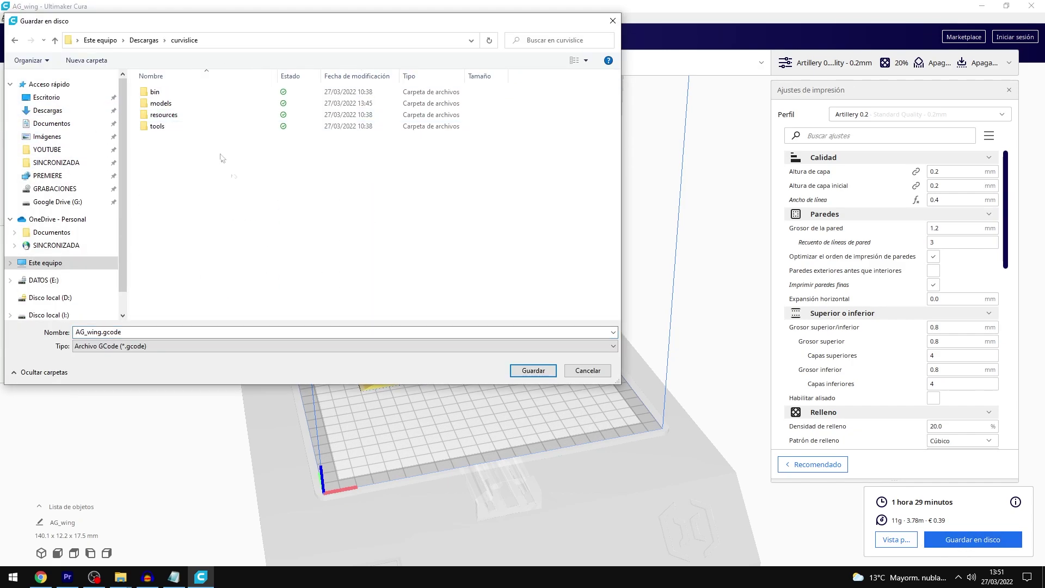
pyautogui.doubleClick(187, 103)
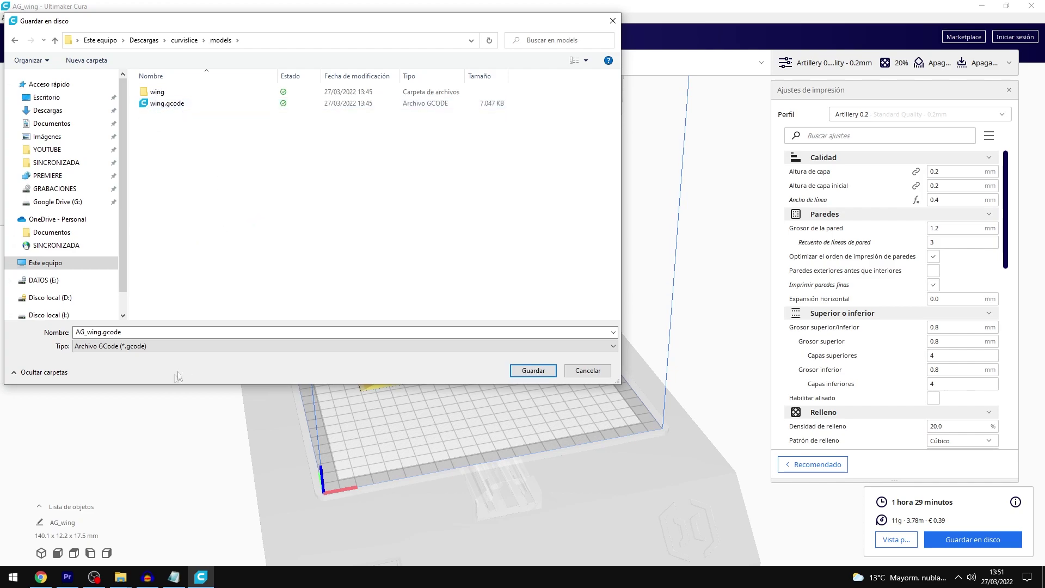
pyautogui.click(83, 332)
pyautogui.moveTo(77, 332); pyautogui.dragTo(85, 332)
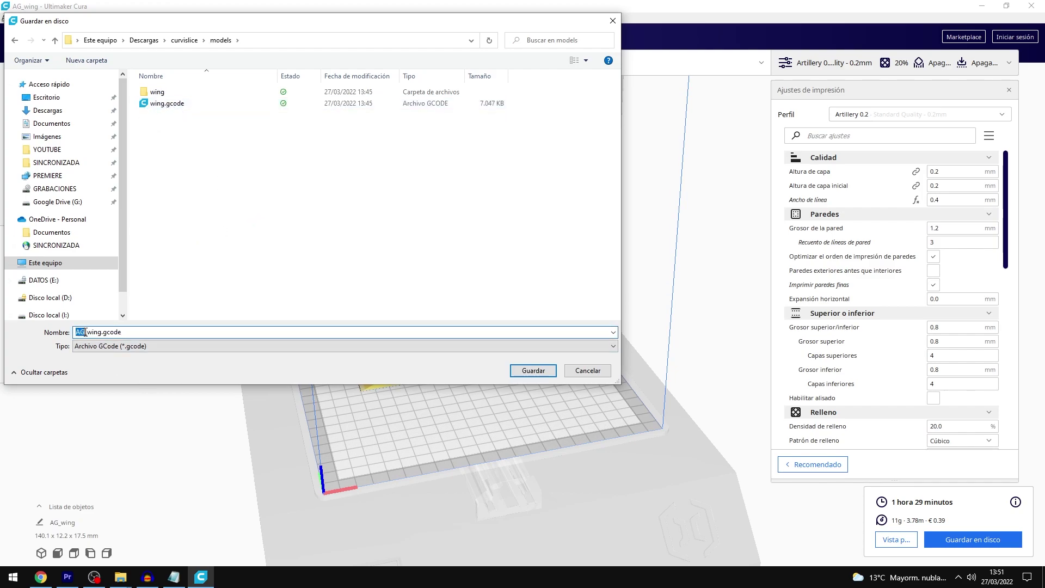
pyautogui.click(533, 370)
# - Show the folder of the saved G-code and open wing.gcode from it with Sublime Text
pyautogui.click(586, 545)
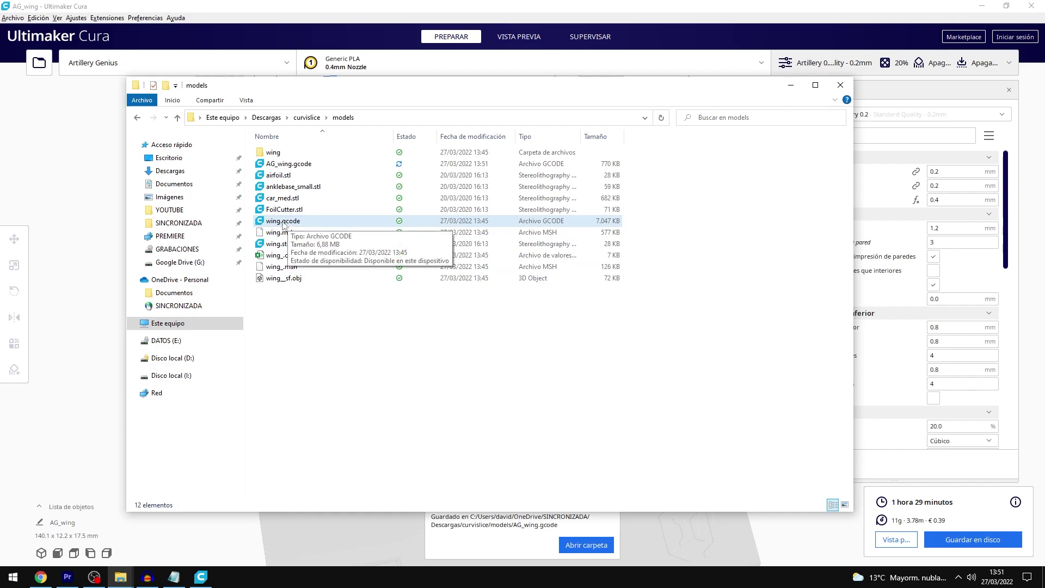
pyautogui.click(274, 223)
pyautogui.rightClick(282, 224)
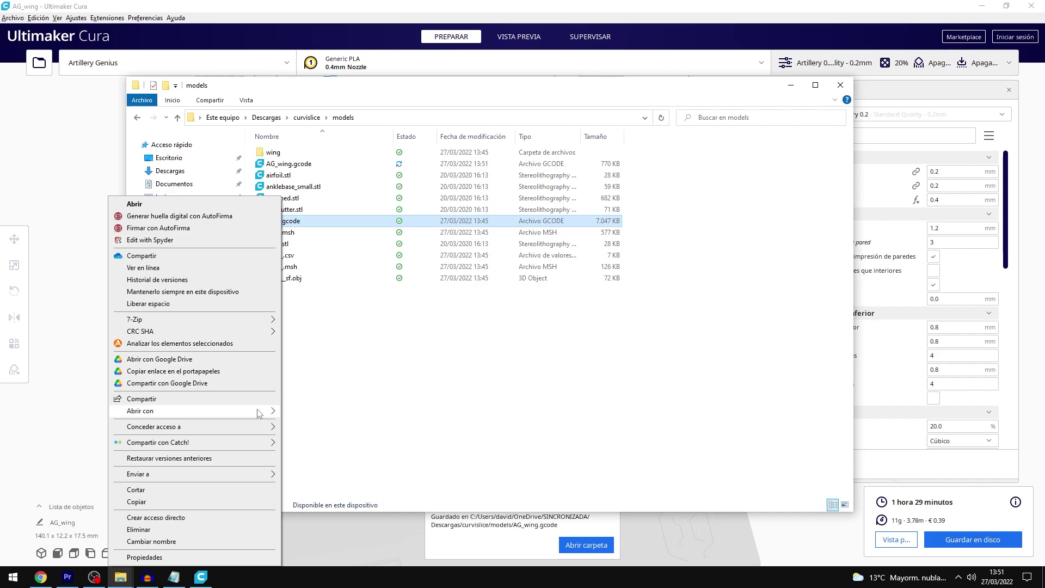
pyautogui.moveTo(259, 413)
pyautogui.click(327, 452)
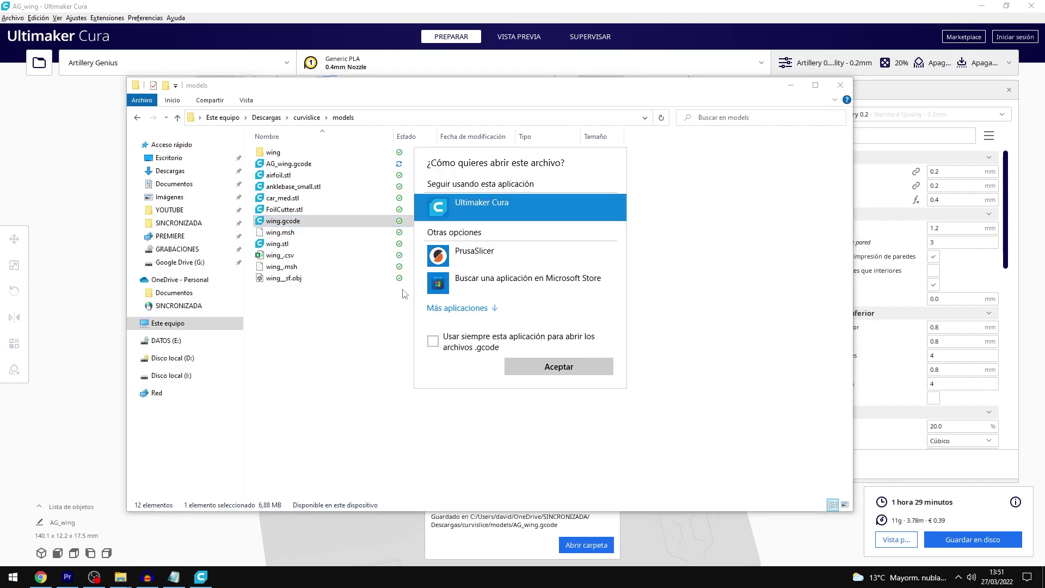
pyautogui.click(463, 308)
pyautogui.scroll(-3, 544, 311)
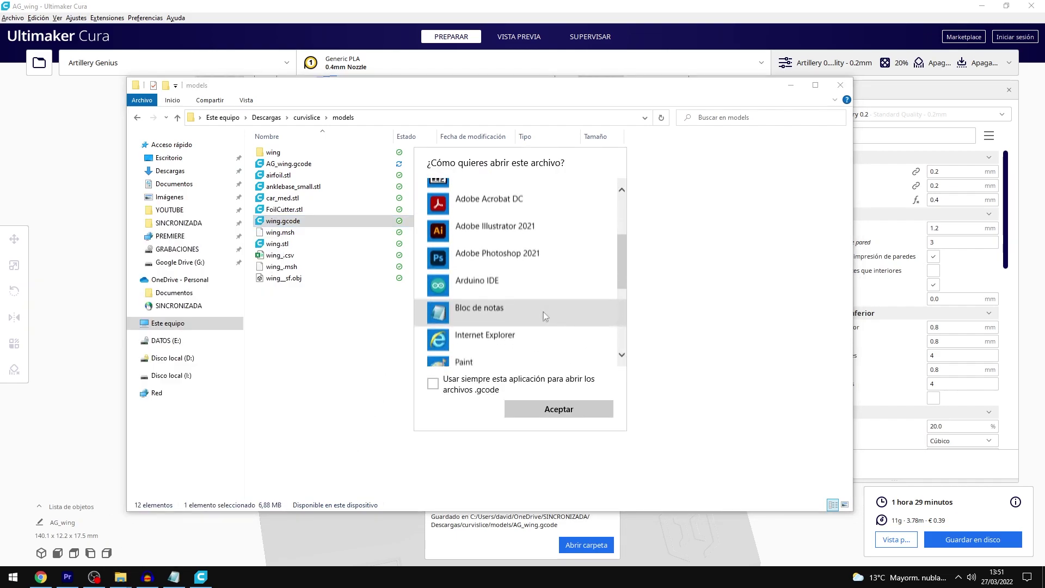
pyautogui.scroll(-2, 537, 309)
pyautogui.click(496, 278)
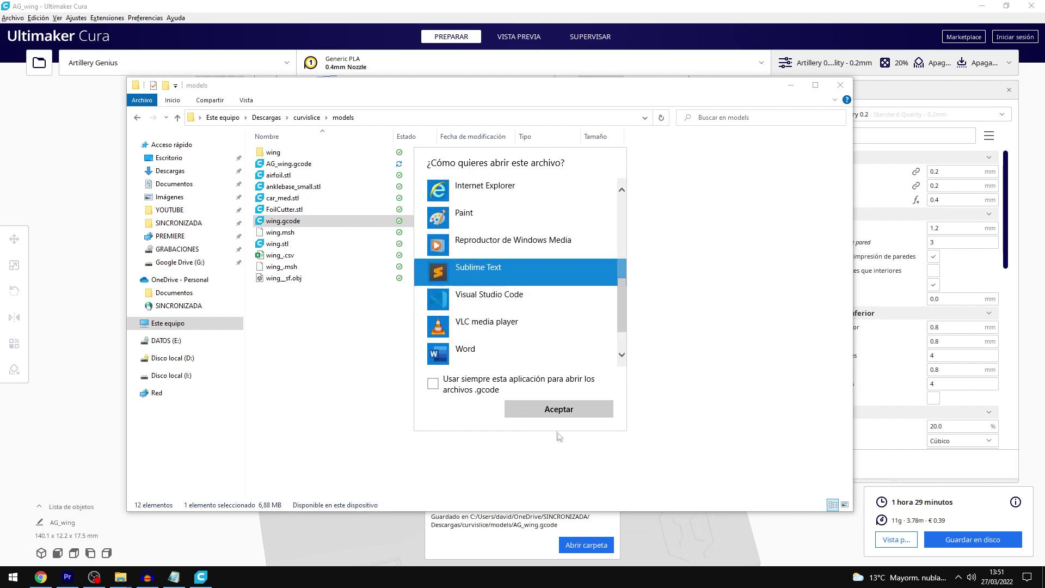
pyautogui.click(547, 409)
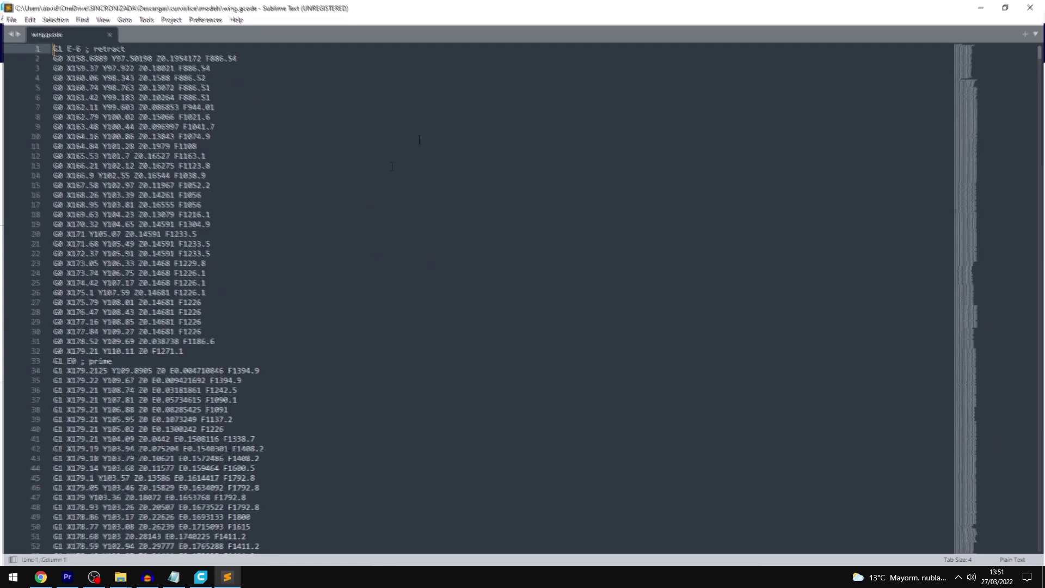
# - Minimize the editor and open AG_wing.gcode from the models folder with Sublime Text as well
pyautogui.click(980, 7)
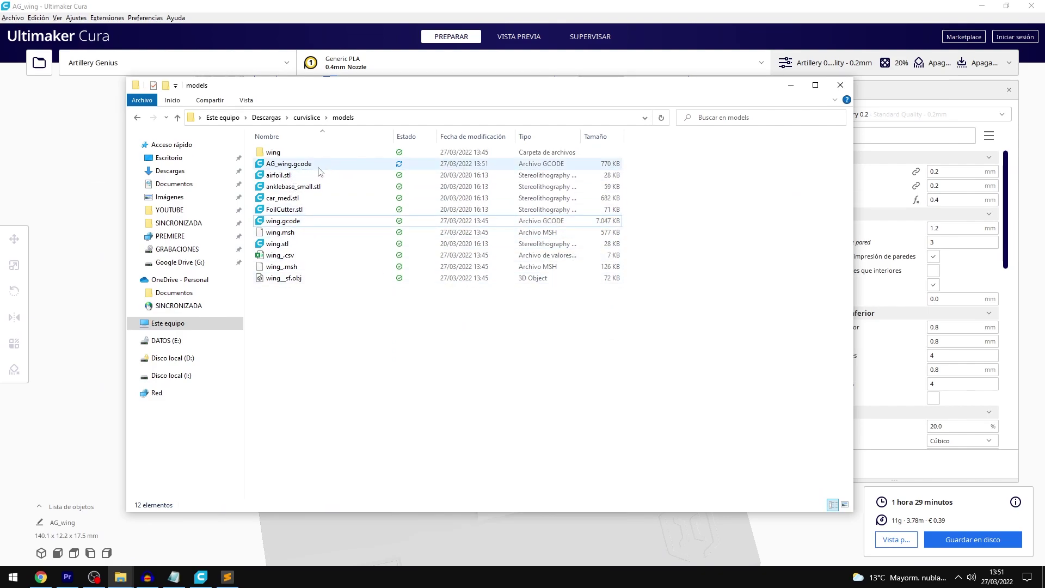
pyautogui.click(273, 165)
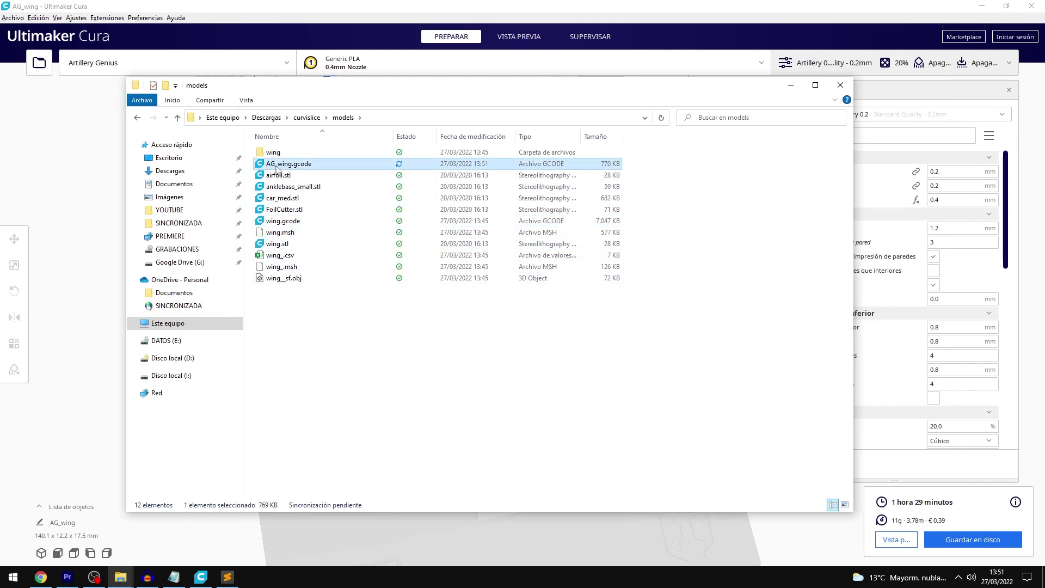
pyautogui.rightClick(283, 165)
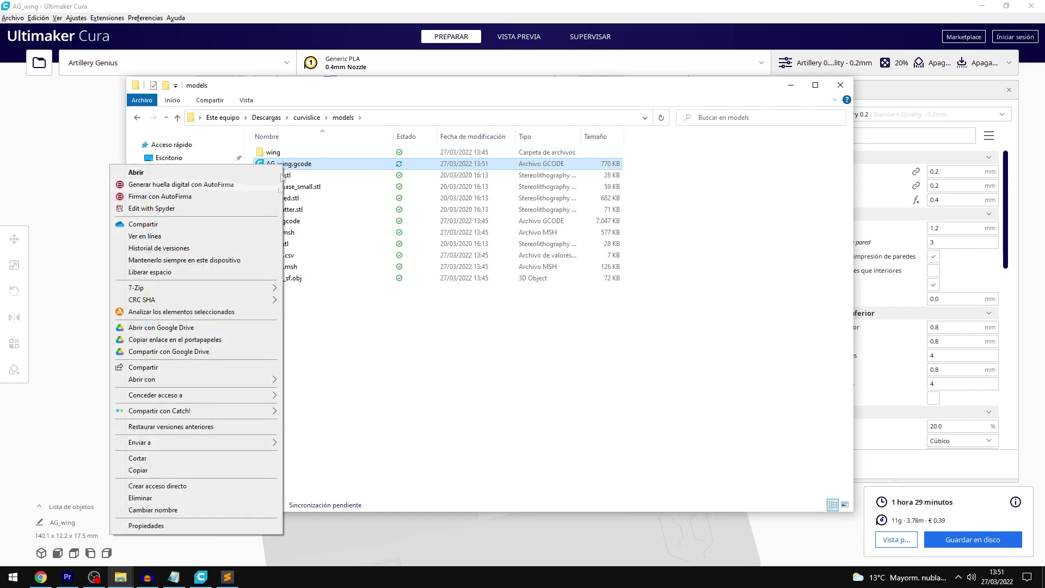
pyautogui.moveTo(268, 382)
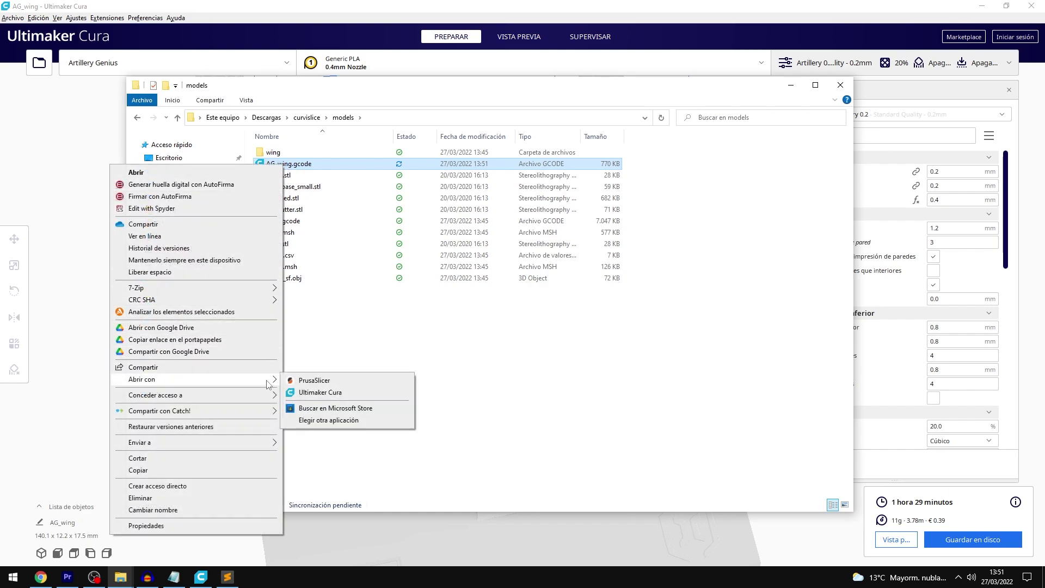
pyautogui.click(328, 420)
pyautogui.click(492, 307)
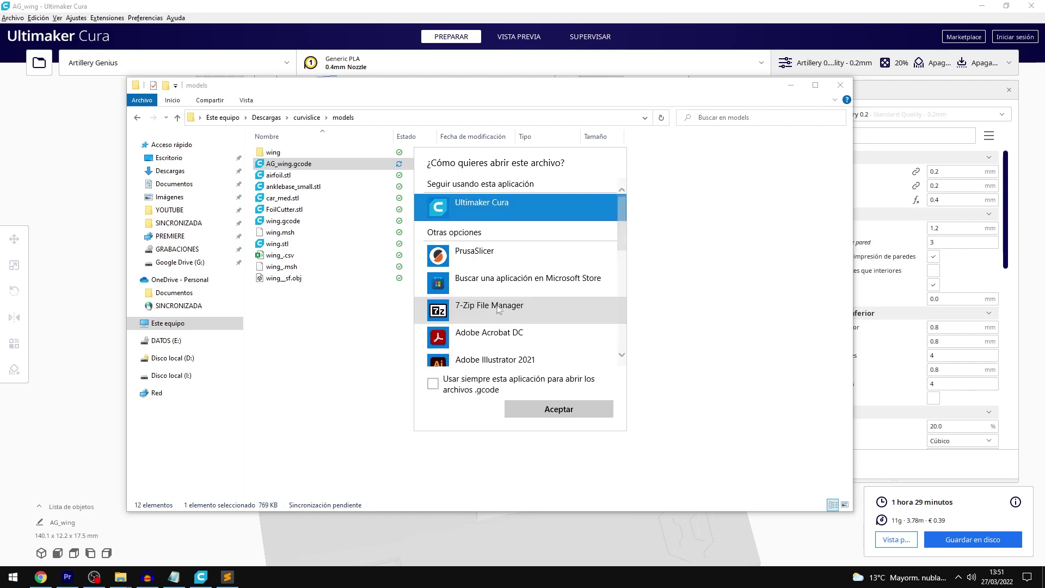
pyautogui.scroll(-5, 487, 294)
pyautogui.click(484, 269)
pyautogui.click(558, 409)
# - Arrange the wing.gcode and AG_wing.gcode editor windows side by side, with wing.gcode first
pyautogui.moveTo(139, 33); pyautogui.dragTo(425, 82)
pyautogui.moveTo(612, 53); pyautogui.dragTo(1044, 54)
pyautogui.click(107, 201)
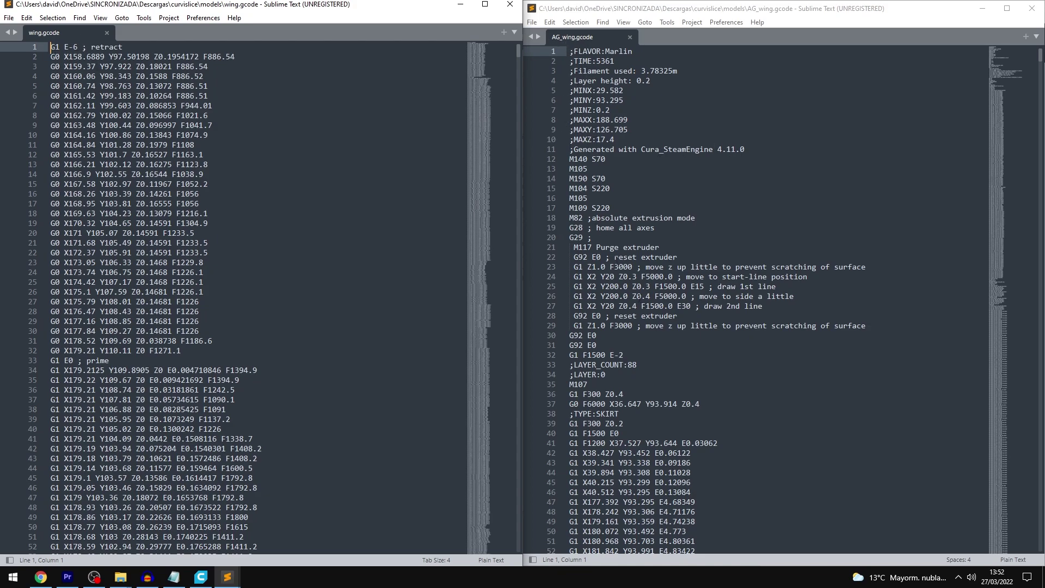
# - Select the start code of AG_wing.gcode, from its first line through line 41
pyautogui.moveTo(570, 51); pyautogui.dragTo(755, 335)
pyautogui.click(637, 149)
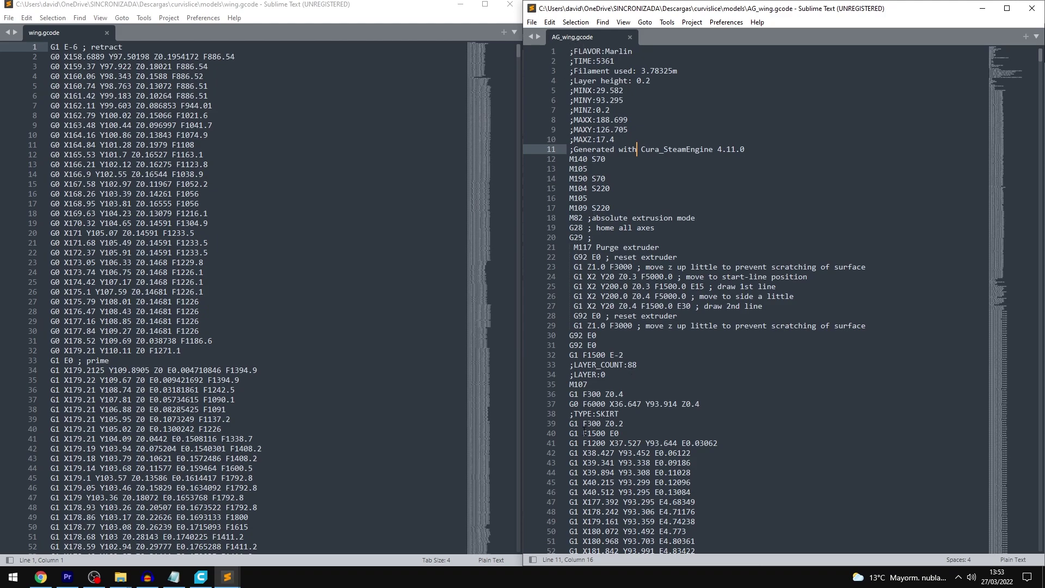
pyautogui.click(594, 453)
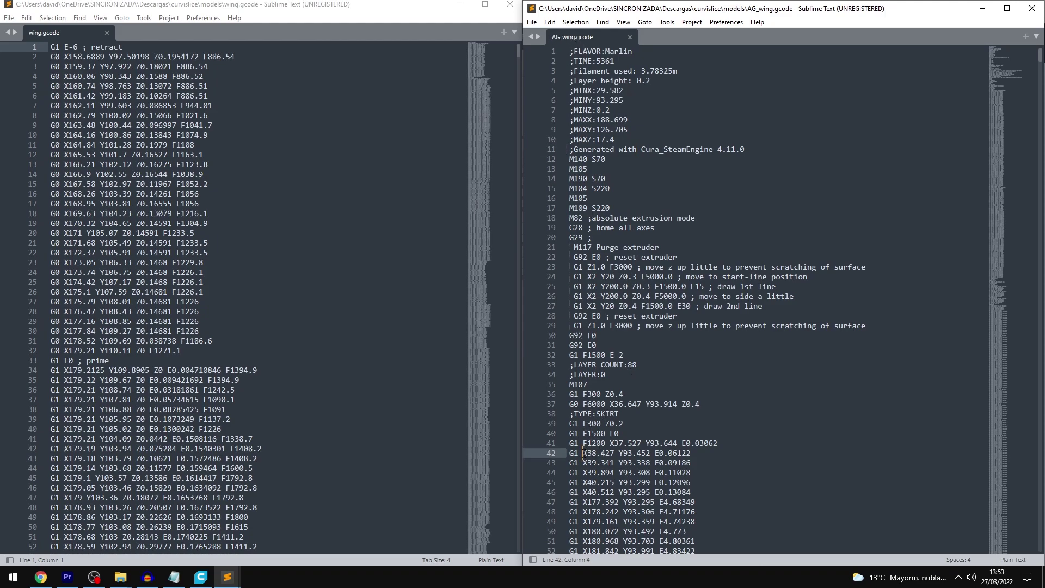
pyautogui.moveTo(720, 441); pyautogui.dragTo(570, 50)
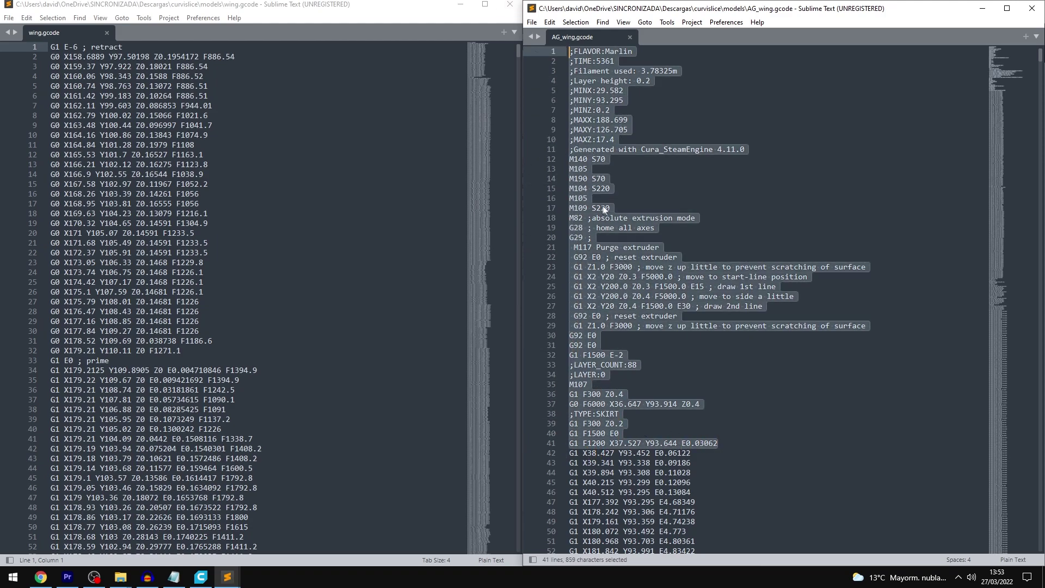